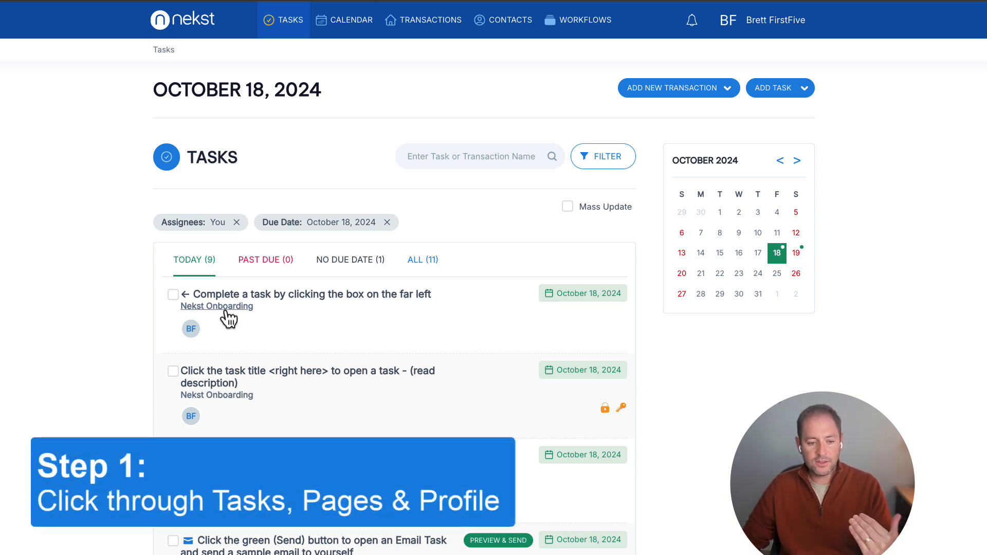
View the Transactions page, return to the task list and complete the onboarding task "Complete a task by clicking the box on the far left".
{"action": "left_click", "coordinate": [430, 31]}
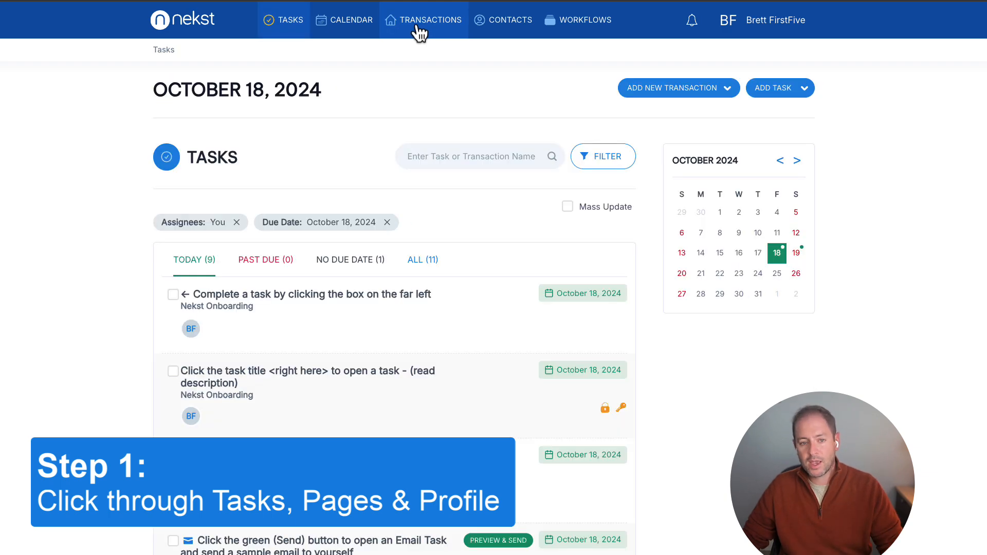
{"action": "left_click", "coordinate": [421, 31]}
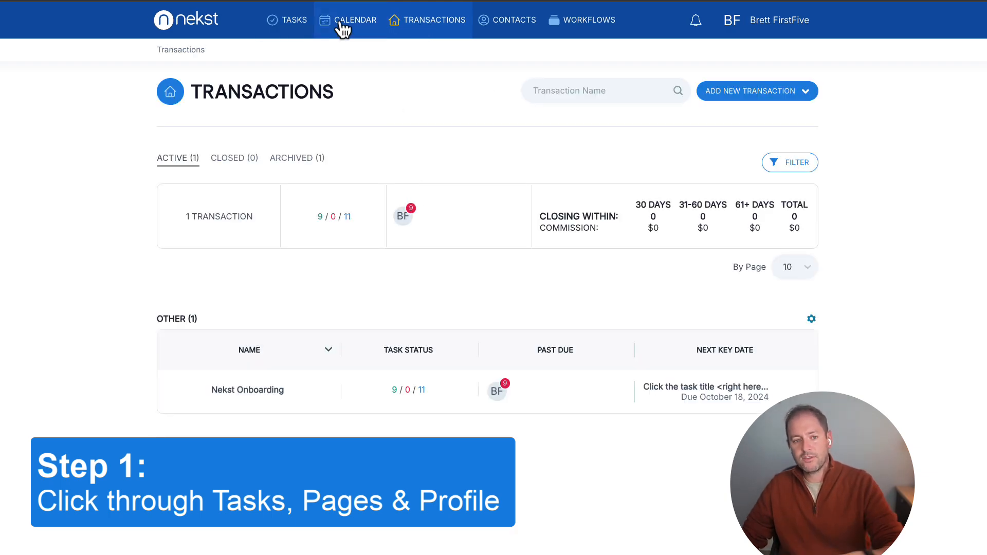
{"action": "left_click", "coordinate": [296, 27]}
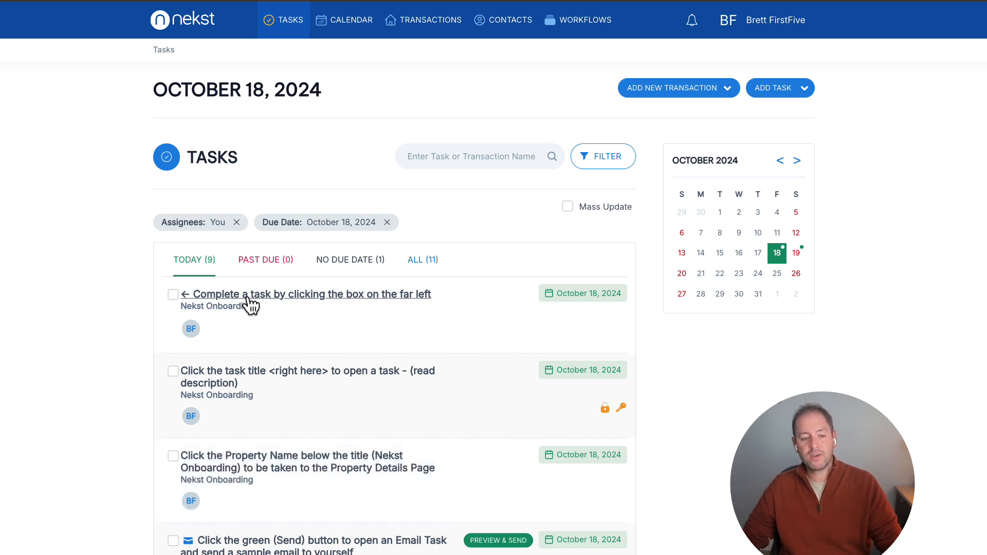
{"action": "left_click", "coordinate": [173, 295]}
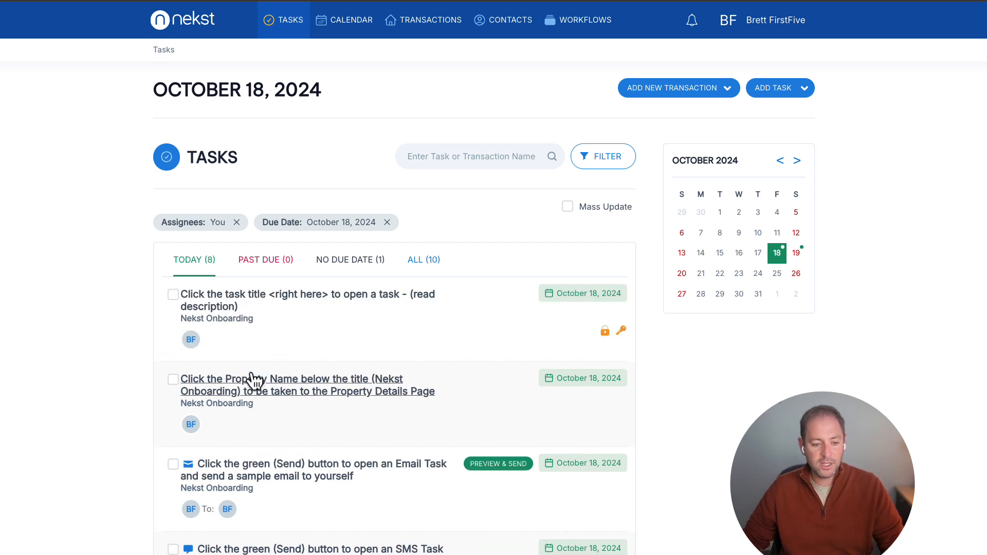
Examine the Nekst Onboarding transaction from its task link and view which related pages can be opened for it.
{"action": "left_click", "coordinate": [226, 320]}
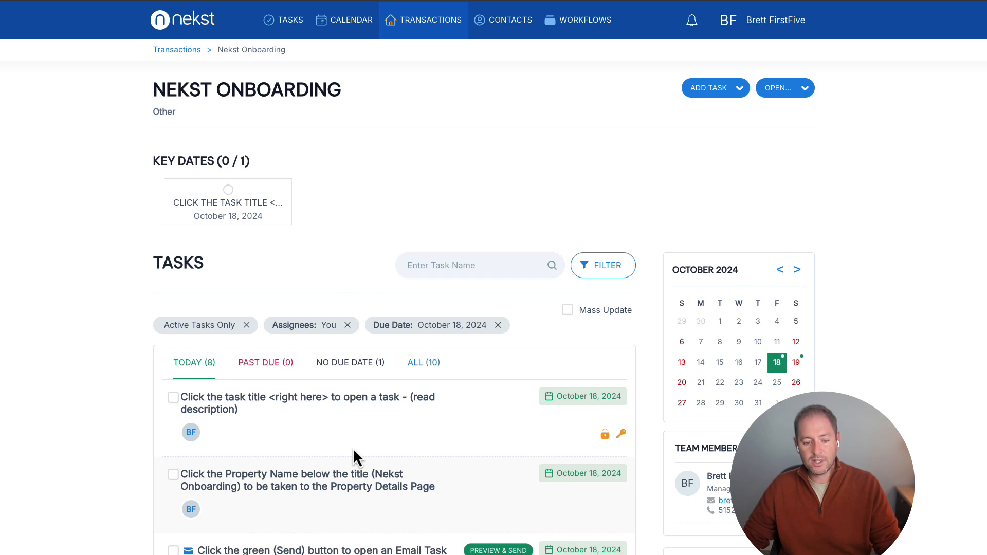
{"action": "scroll", "coordinate": [390, 445], "scroll_direction": "down", "scroll_amount": 1}
{"action": "scroll", "coordinate": [705, 194], "scroll_direction": "up", "scroll_amount": 1}
{"action": "left_click", "coordinate": [780, 90]}
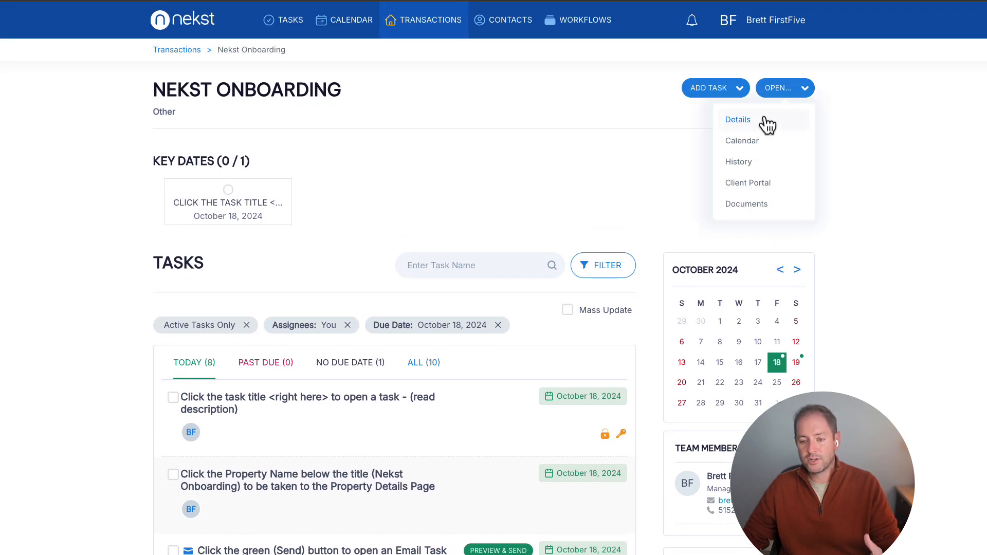
Return to the task list, view the details of the sample email task and close it.
{"action": "left_click", "coordinate": [293, 20]}
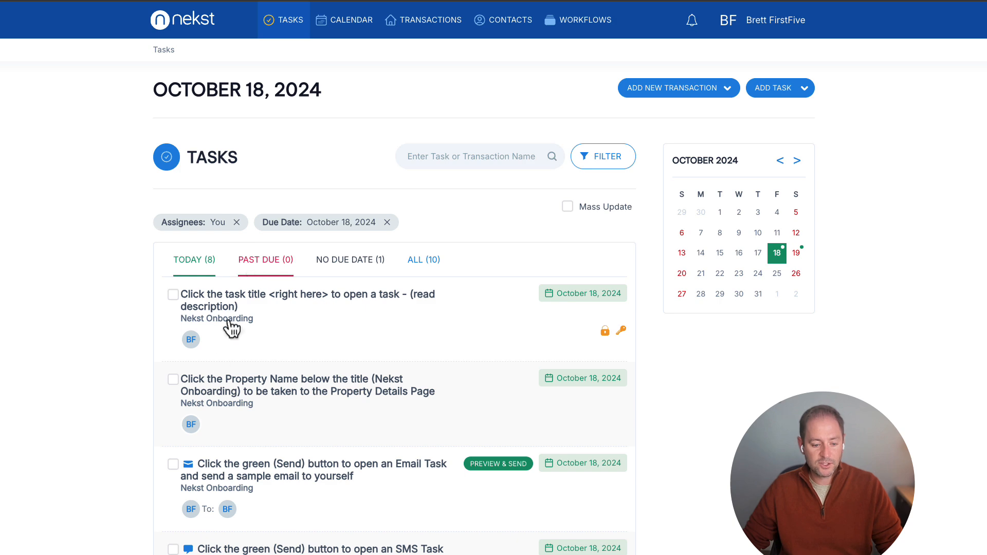
{"action": "left_click", "coordinate": [236, 469]}
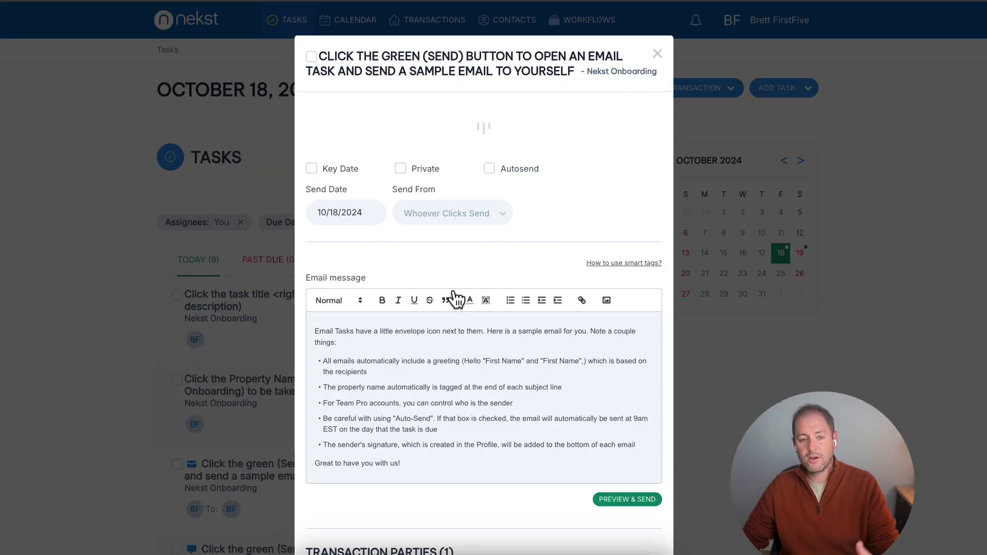
{"action": "left_click", "coordinate": [658, 54]}
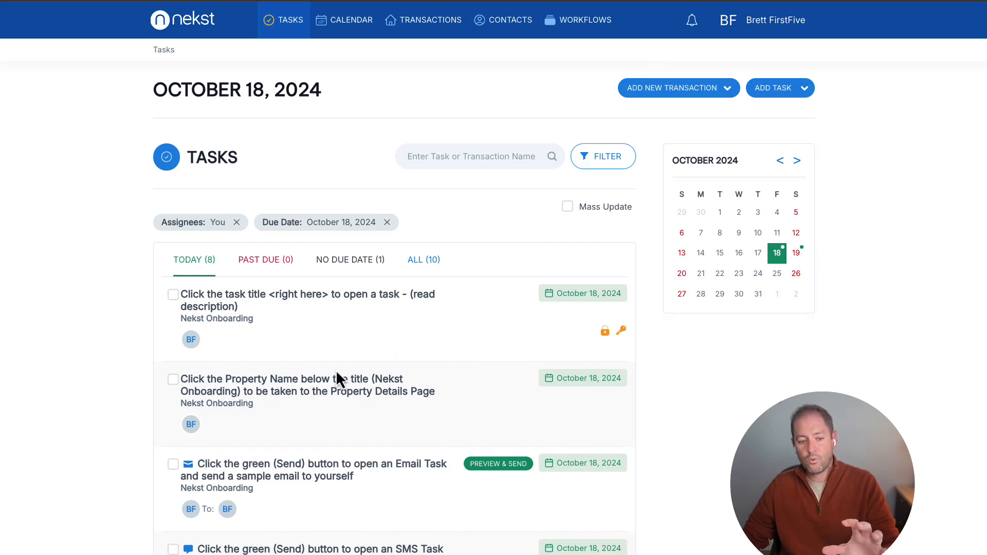
Go to the calendar and view its iCal export addresses for all tasks and key dates only.
{"action": "left_click", "coordinate": [353, 28]}
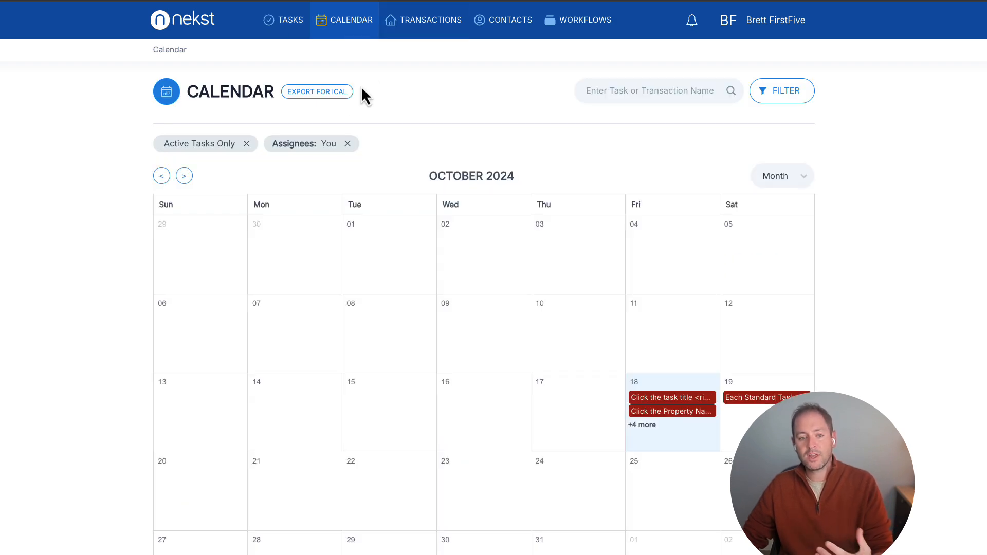
{"action": "left_click", "coordinate": [343, 92]}
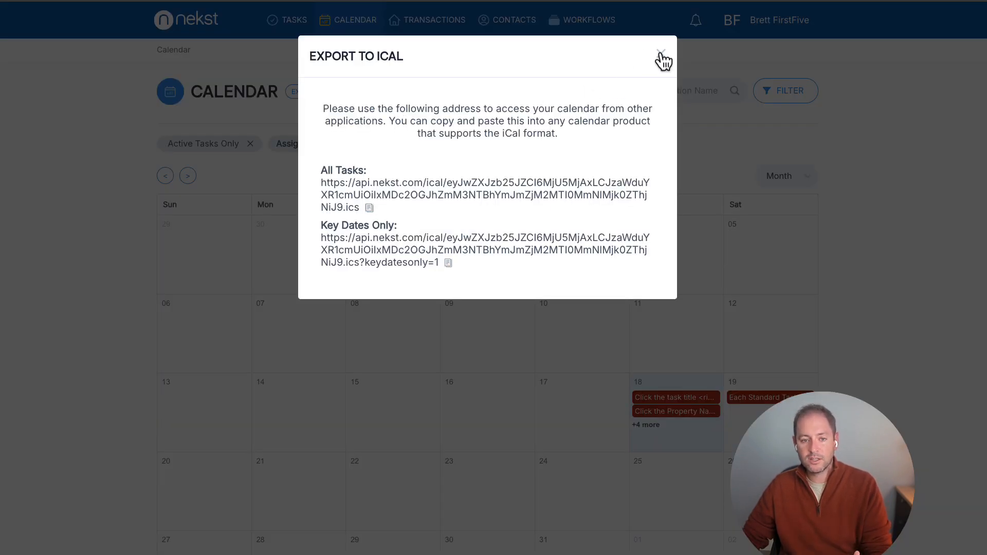
{"action": "left_click", "coordinate": [662, 56]}
Go to the transactions overview and view the display column options for the Other group, leaving them unchanged.
{"action": "left_click", "coordinate": [447, 30]}
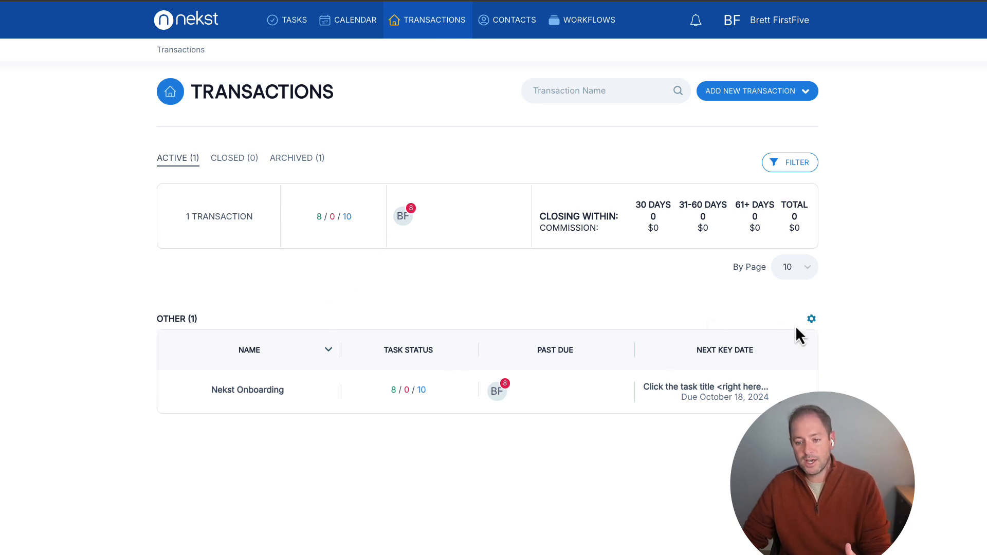
{"action": "left_click", "coordinate": [812, 319]}
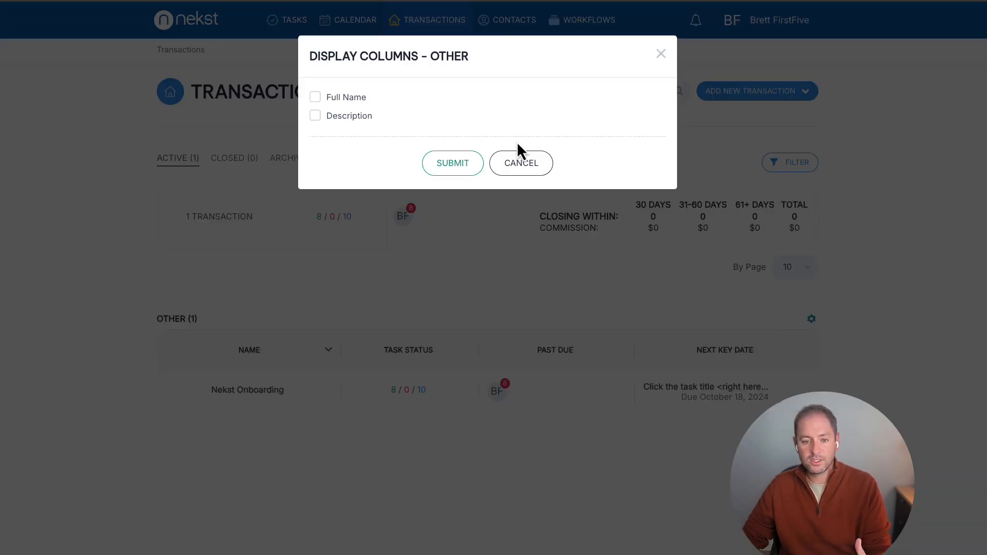
{"action": "left_click", "coordinate": [520, 157]}
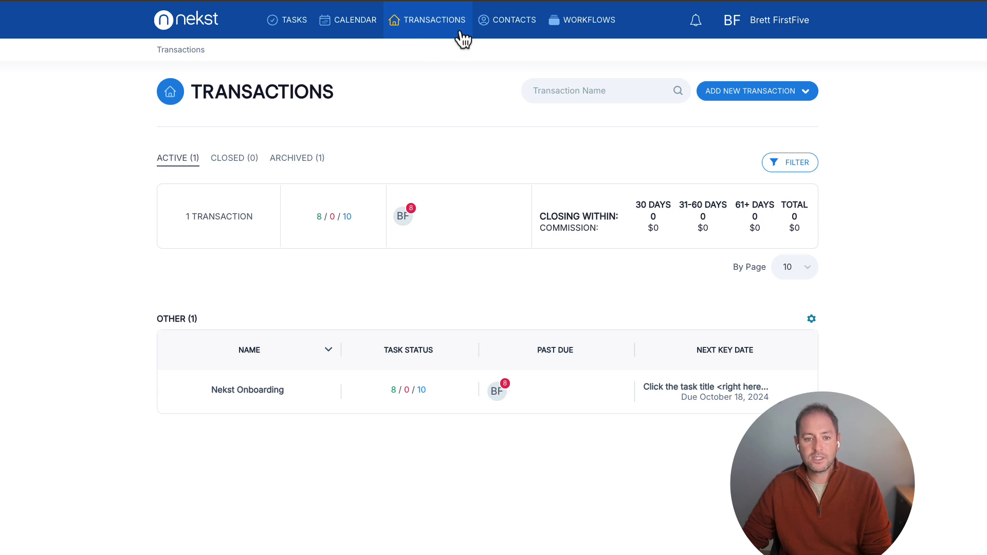
View the Contacts page, followed by the Workflows page.
{"action": "left_click", "coordinate": [513, 20]}
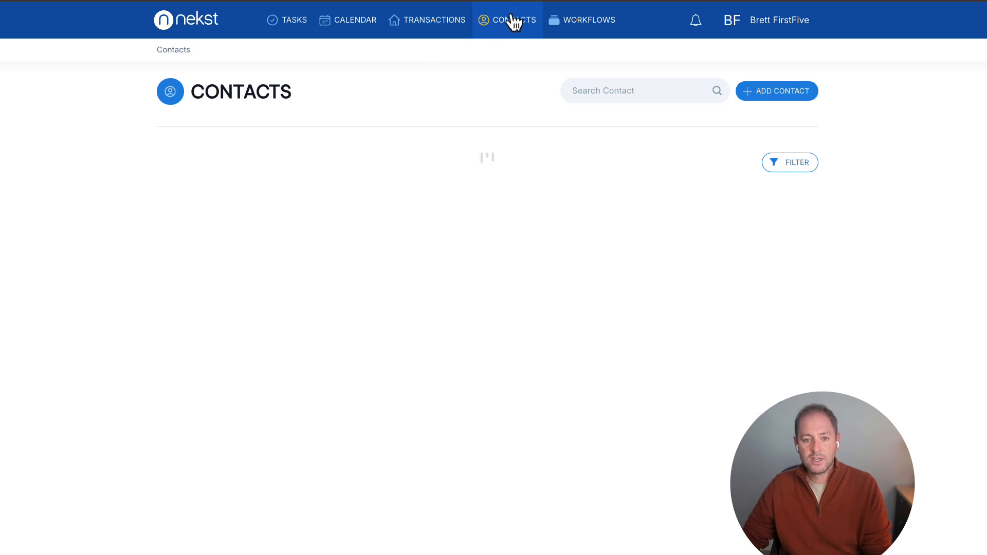
{"action": "left_click", "coordinate": [587, 23]}
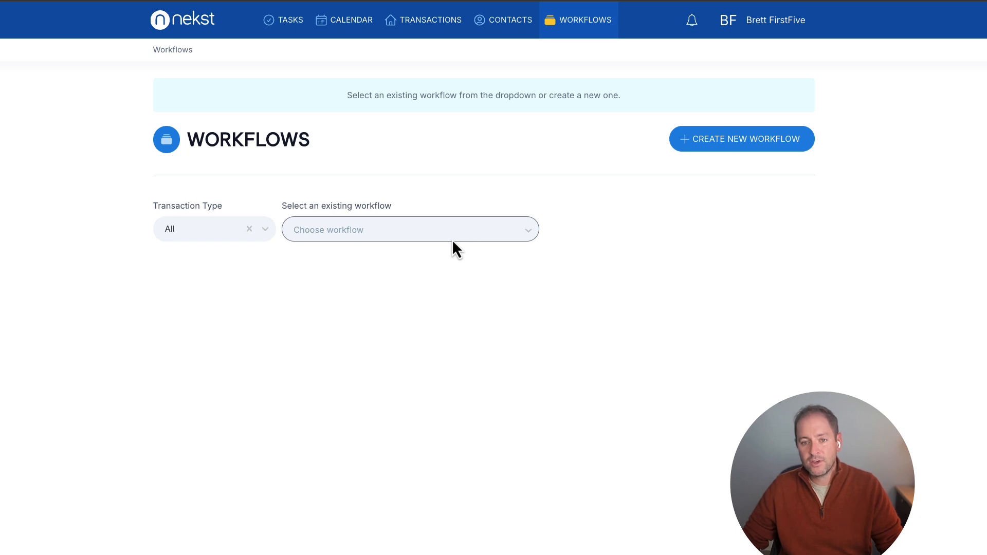
Go to the account profile and enable the daily email summary of current, past due and next day tasks.
{"action": "left_click", "coordinate": [759, 22]}
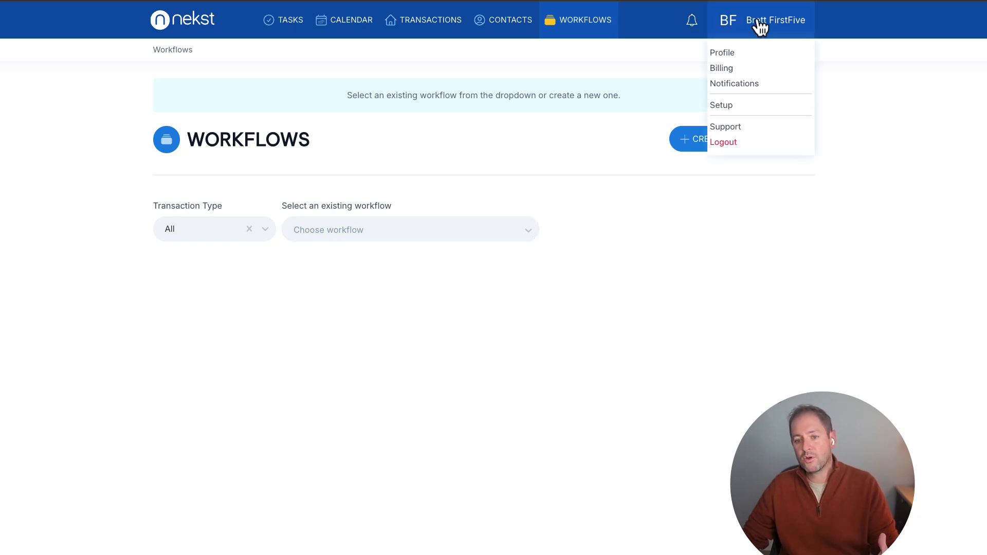
{"action": "left_click", "coordinate": [726, 55]}
{"action": "scroll", "coordinate": [499, 326], "scroll_direction": "down", "scroll_amount": 3}
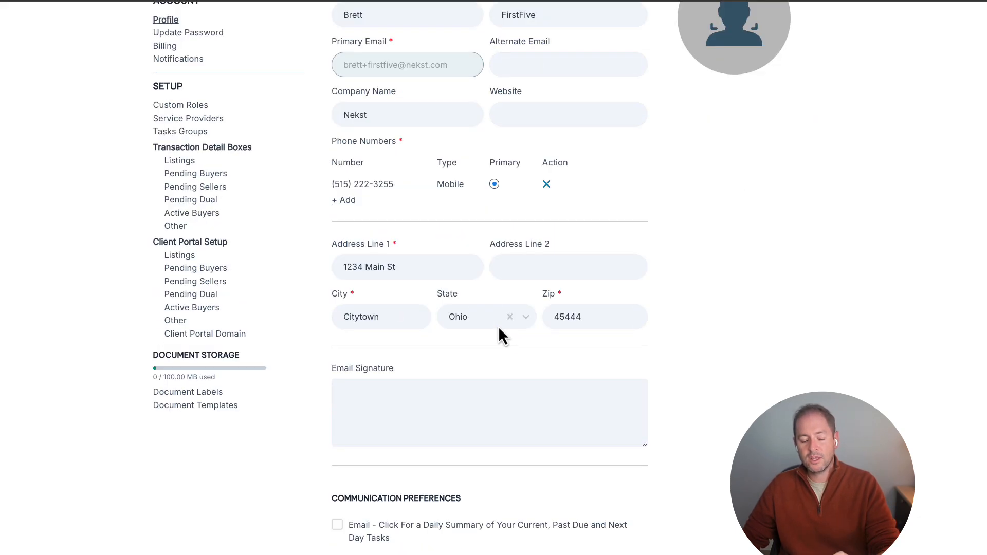
{"action": "left_click", "coordinate": [424, 411]}
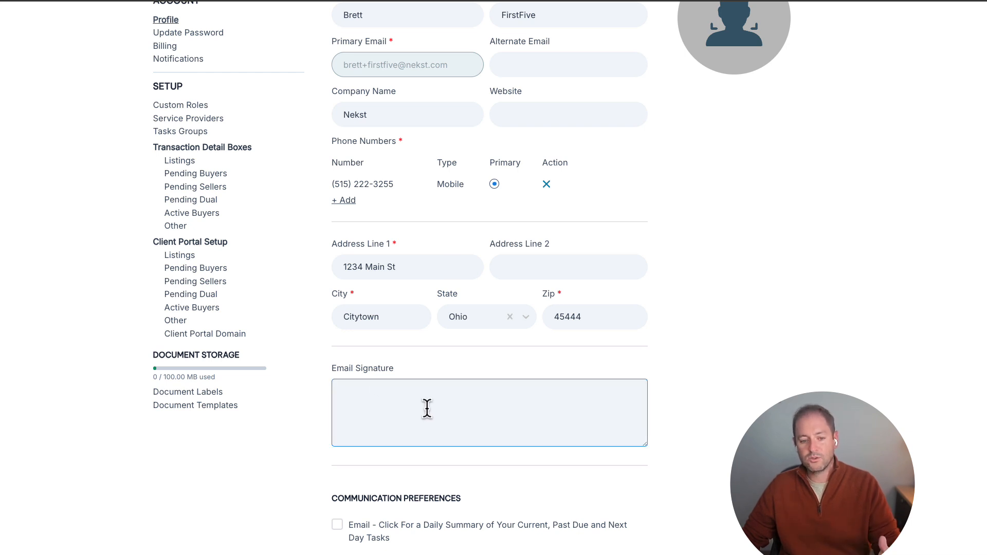
{"action": "left_click", "coordinate": [337, 526]}
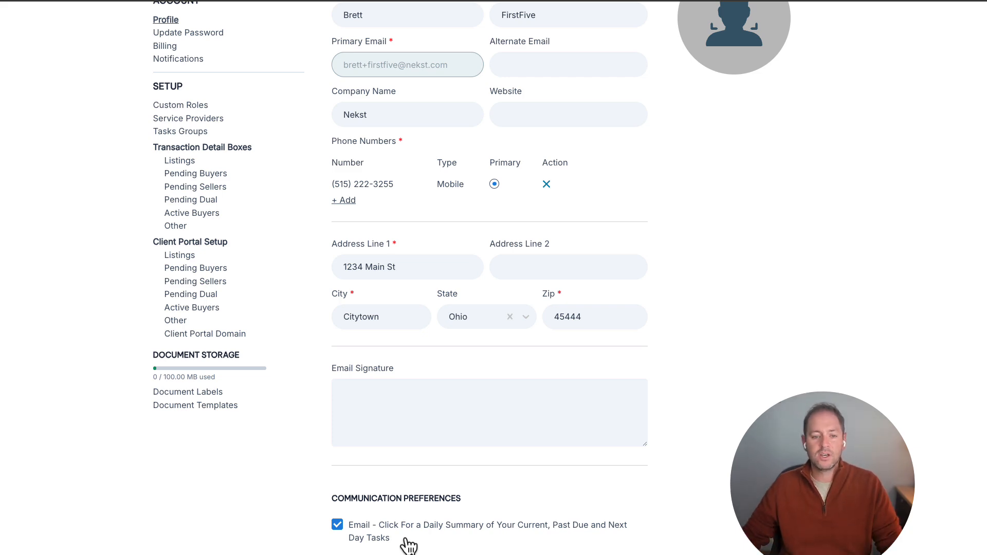
Review the list of custom roles in the setup settings.
{"action": "scroll", "coordinate": [481, 342], "scroll_direction": "up", "scroll_amount": 3}
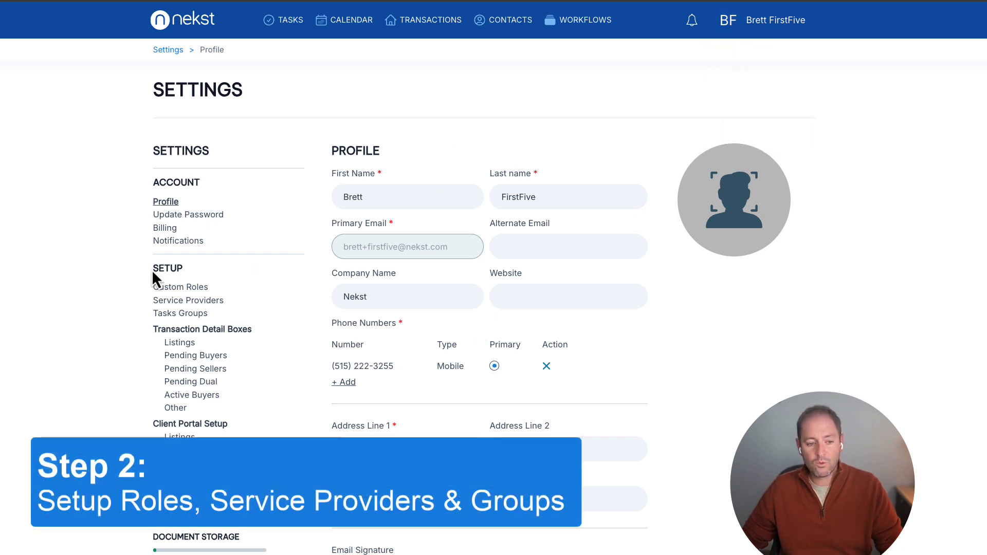
{"action": "left_click_drag", "start_coordinate": [152, 270], "coordinate": [179, 271]}
{"action": "left_click", "coordinate": [230, 283]}
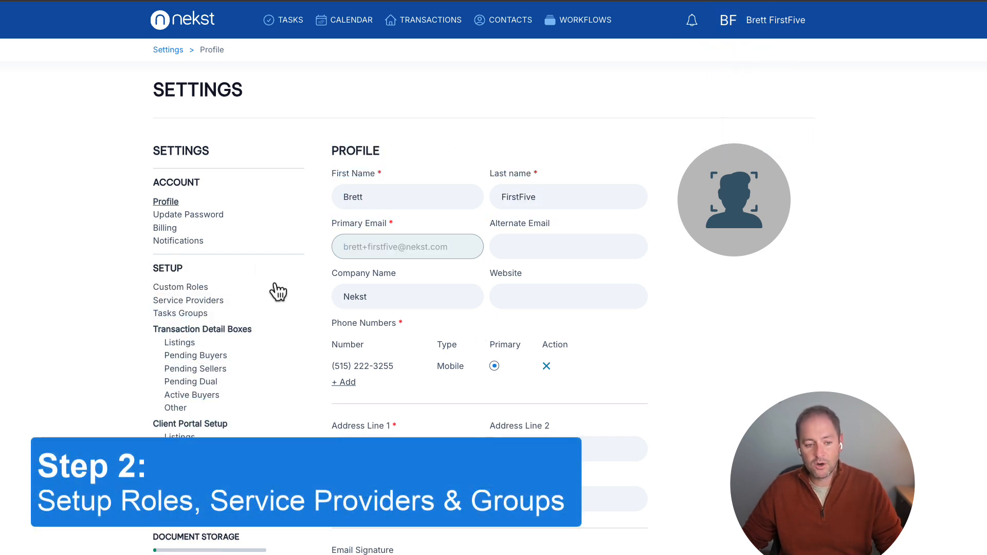
{"action": "left_click", "coordinate": [191, 288]}
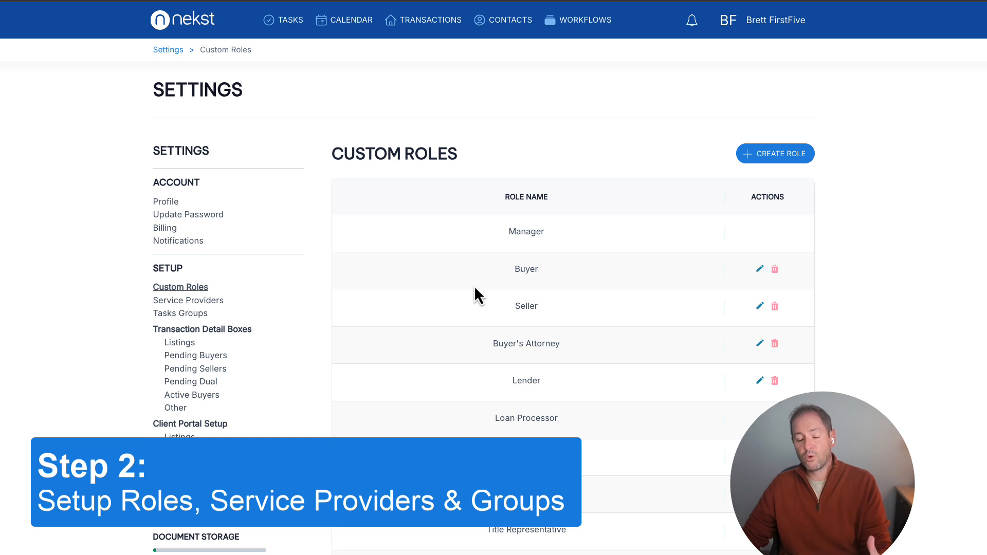
{"action": "scroll", "coordinate": [474, 285], "scroll_direction": "down", "scroll_amount": 1}
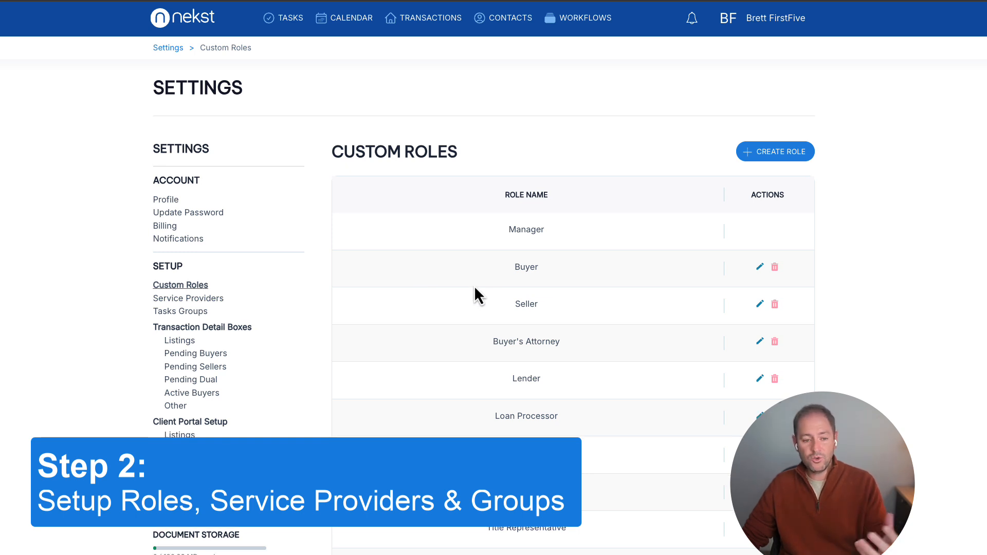
{"action": "scroll", "coordinate": [474, 287], "scroll_direction": "down", "scroll_amount": 1}
{"action": "scroll", "coordinate": [474, 285], "scroll_direction": "down", "scroll_amount": 5}
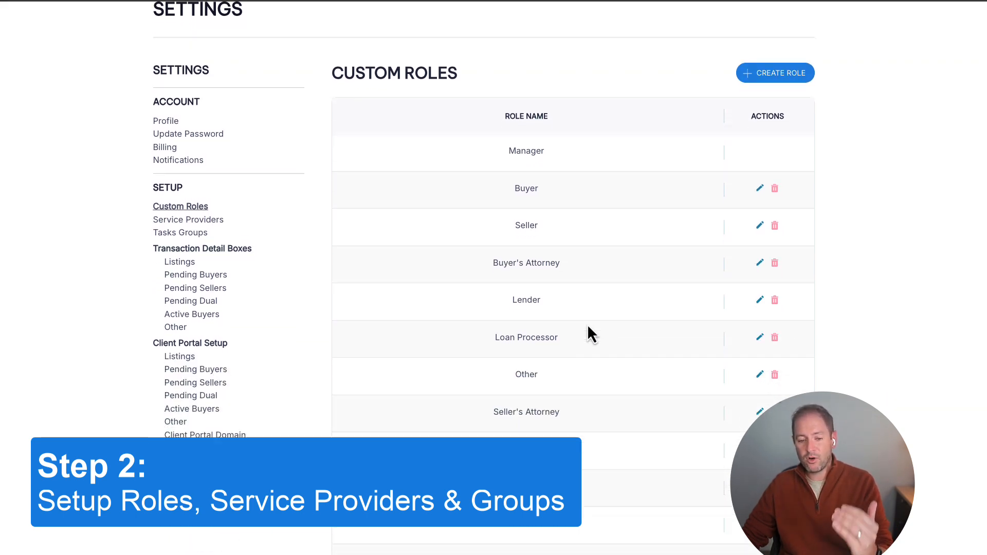
{"action": "scroll", "coordinate": [590, 332], "scroll_direction": "up", "scroll_amount": 5}
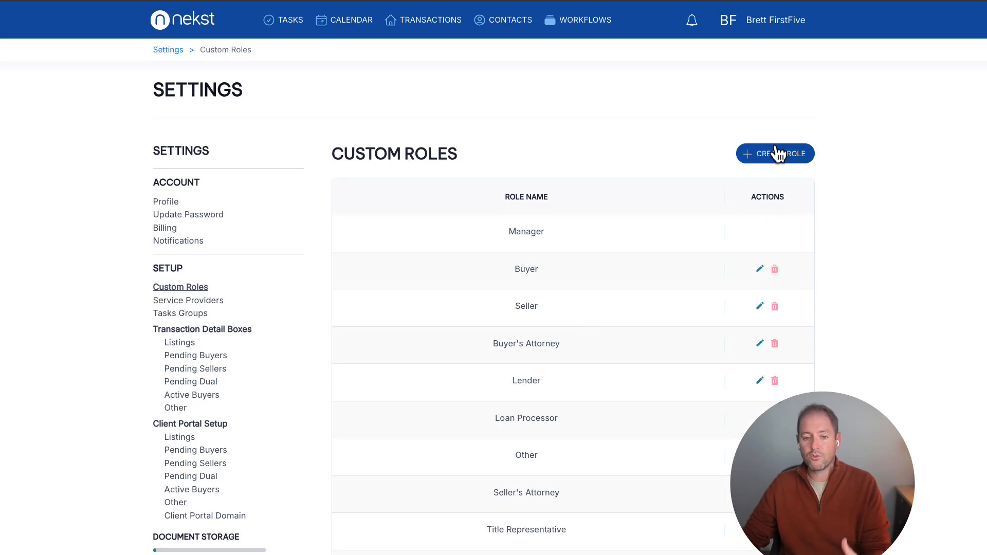
Review the list of service providers in the setup settings, and open the Tasks Groups list.
{"action": "left_click", "coordinate": [198, 300]}
{"action": "scroll", "coordinate": [615, 353], "scroll_direction": "down", "scroll_amount": 1}
{"action": "scroll", "coordinate": [616, 356], "scroll_direction": "down", "scroll_amount": 1}
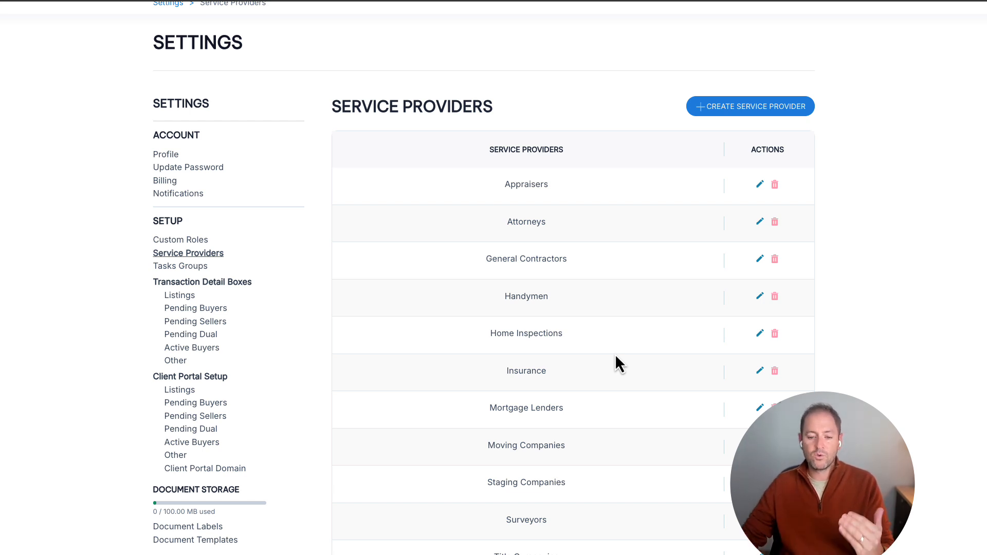
{"action": "scroll", "coordinate": [689, 288], "scroll_direction": "down", "scroll_amount": 1}
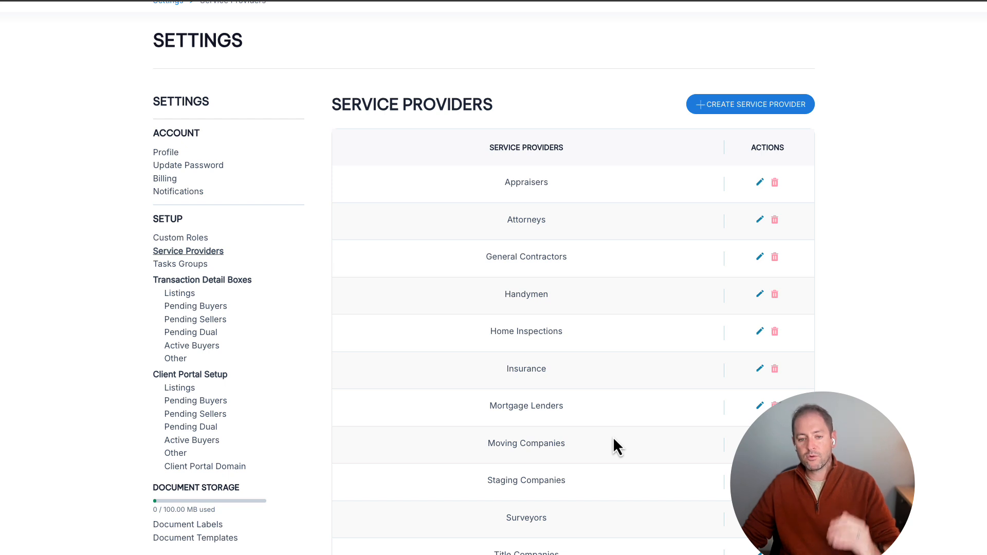
{"action": "scroll", "coordinate": [614, 439], "scroll_direction": "down", "scroll_amount": 1}
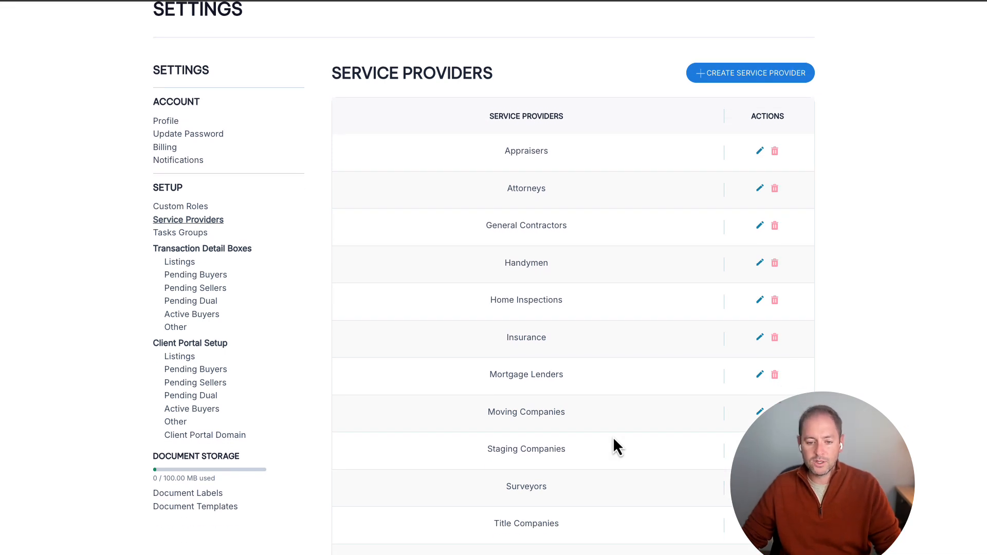
{"action": "left_click", "coordinate": [189, 234]}
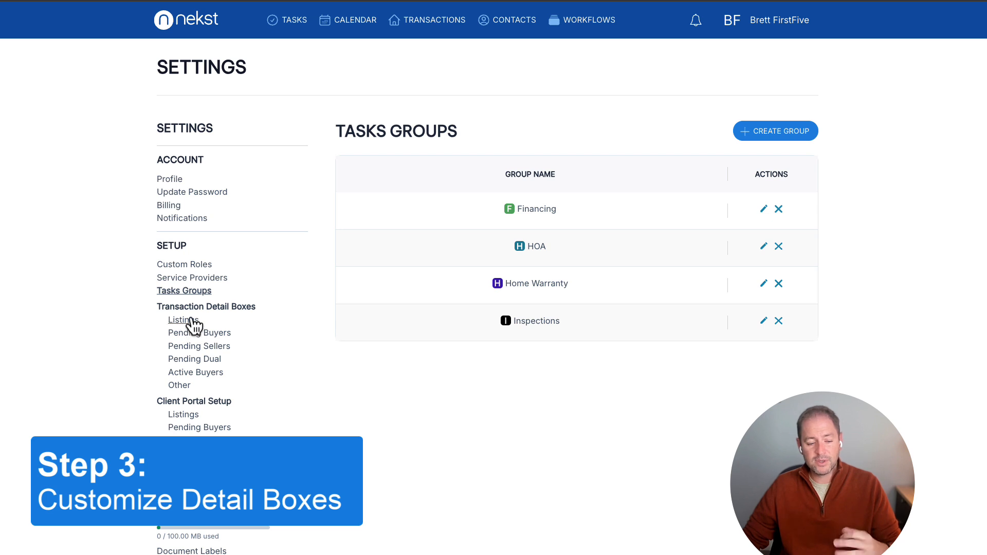
Examine the transaction detail boxes set up for Pending Buyers, including their types.
{"action": "left_click_drag", "start_coordinate": [170, 309], "coordinate": [245, 309]}
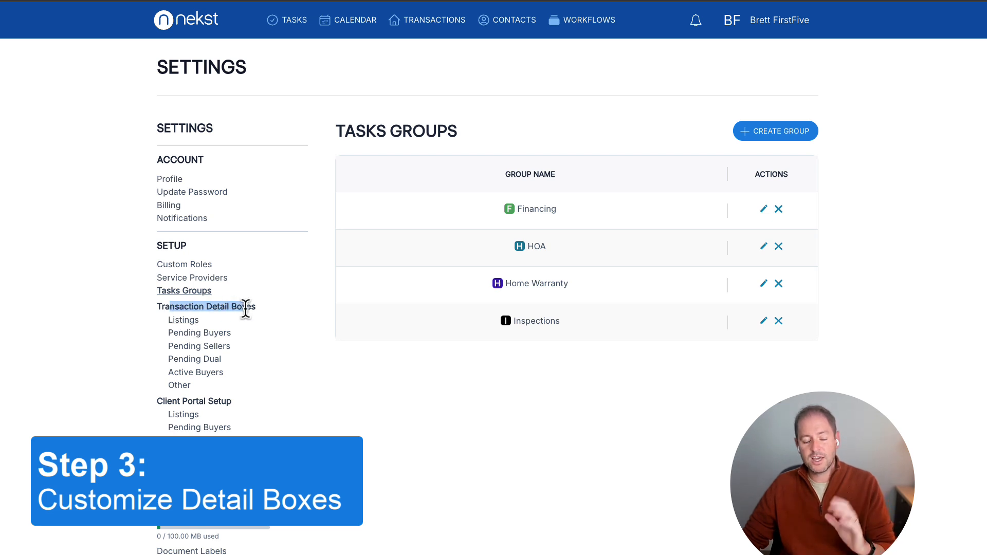
{"action": "left_click", "coordinate": [211, 336]}
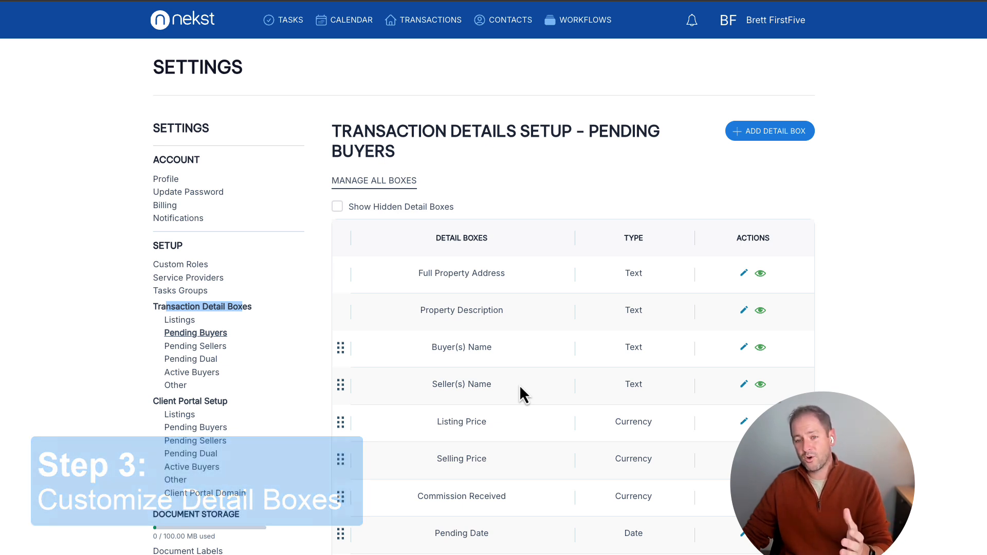
{"action": "scroll", "coordinate": [520, 387], "scroll_direction": "down", "scroll_amount": 1}
{"action": "scroll", "coordinate": [520, 387], "scroll_direction": "down", "scroll_amount": 2}
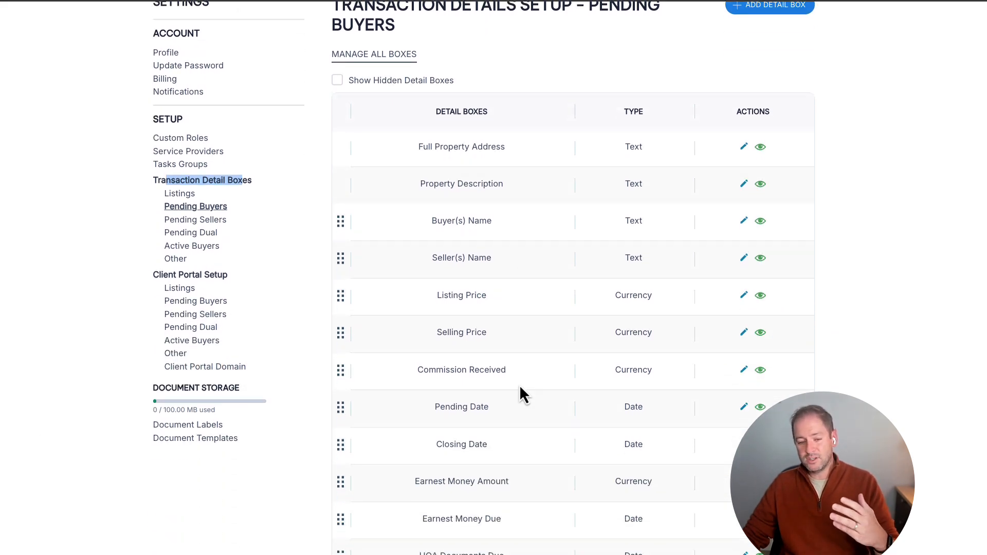
{"action": "scroll", "coordinate": [521, 392], "scroll_direction": "down", "scroll_amount": 3}
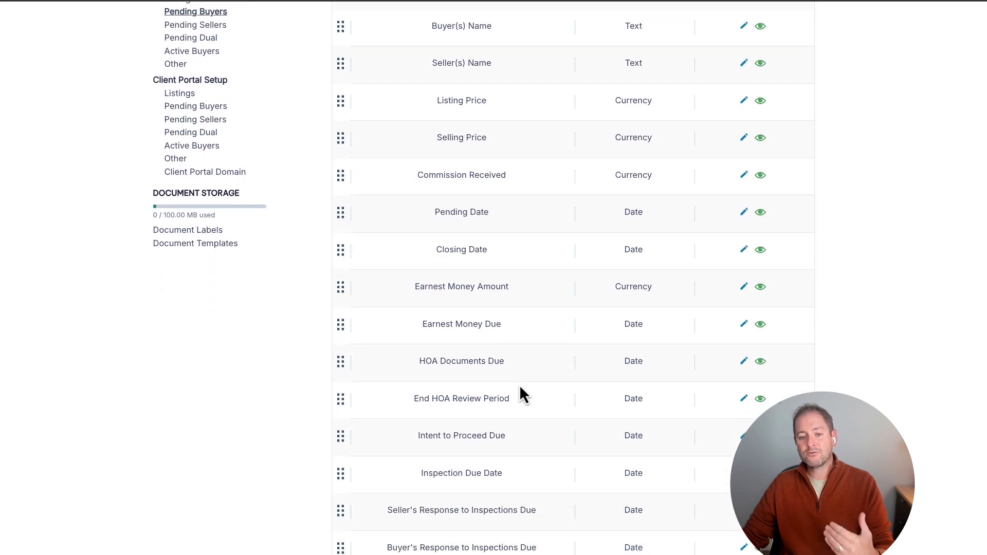
{"action": "scroll", "coordinate": [520, 387], "scroll_direction": "down", "scroll_amount": 1}
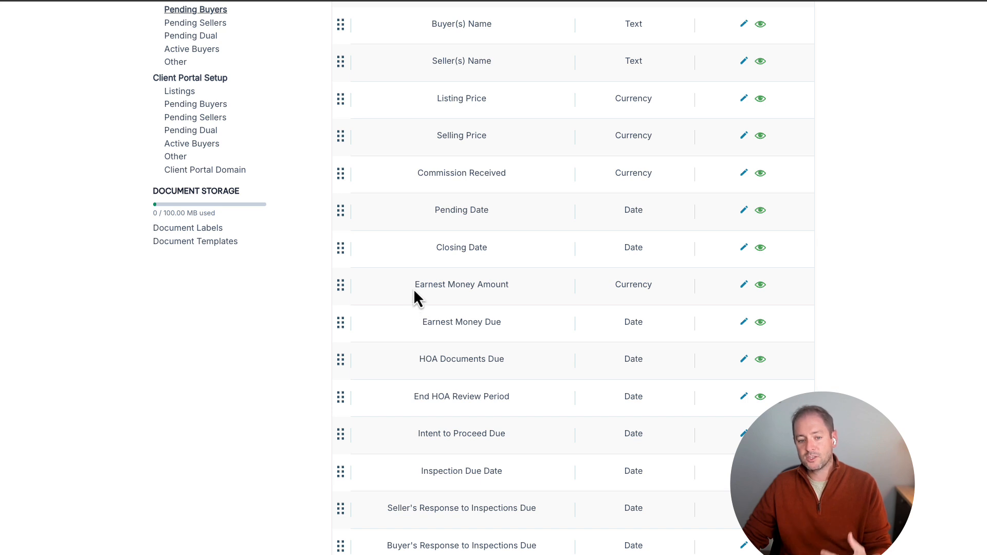
Review the remaining Pending Buyers detail boxes, and compare them with the boxes for Pending Sellers, Pending Dual and Active Buyers.
{"action": "left_click_drag", "start_coordinate": [414, 291], "coordinate": [488, 286]}
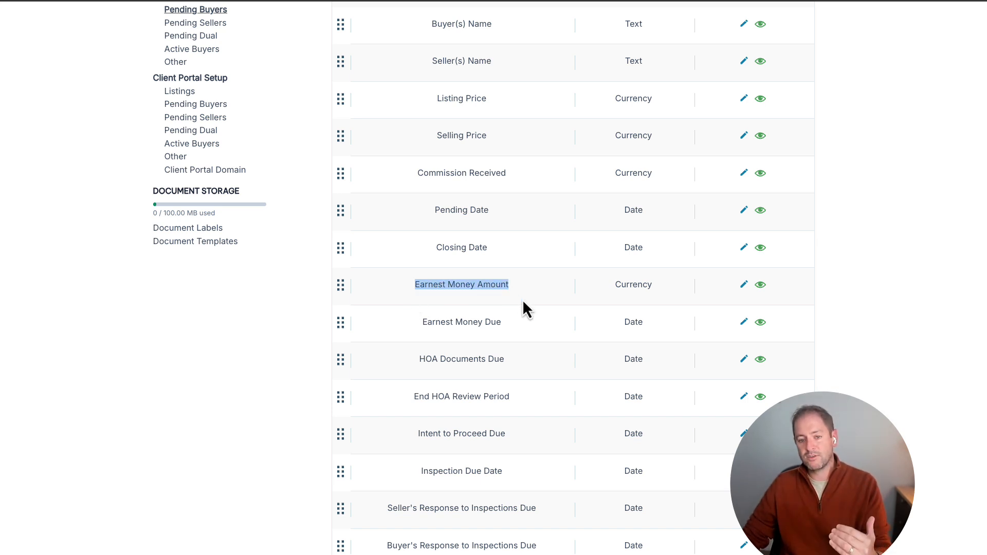
{"action": "scroll", "coordinate": [557, 390], "scroll_direction": "down", "scroll_amount": 2}
{"action": "scroll", "coordinate": [558, 400], "scroll_direction": "down", "scroll_amount": 1}
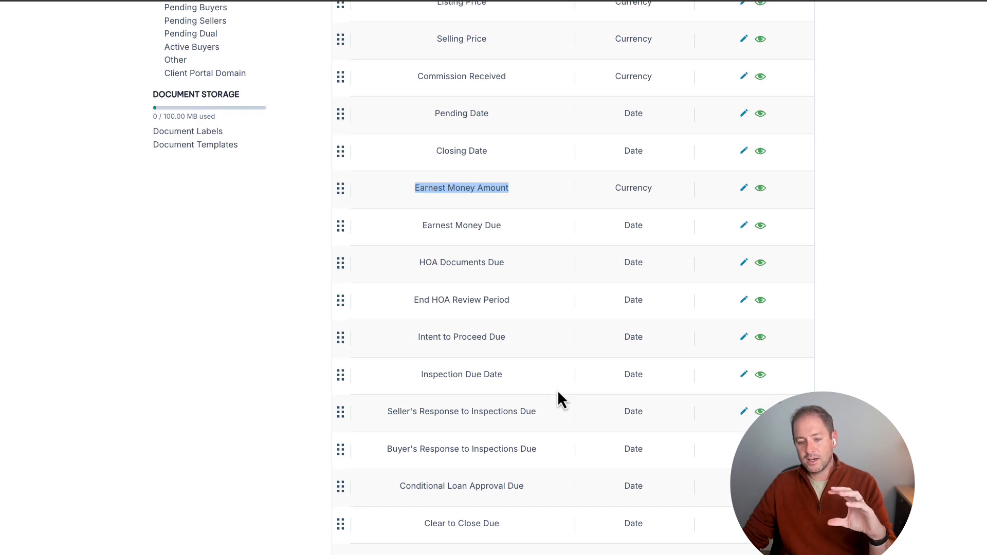
{"action": "scroll", "coordinate": [559, 392], "scroll_direction": "up", "scroll_amount": 4}
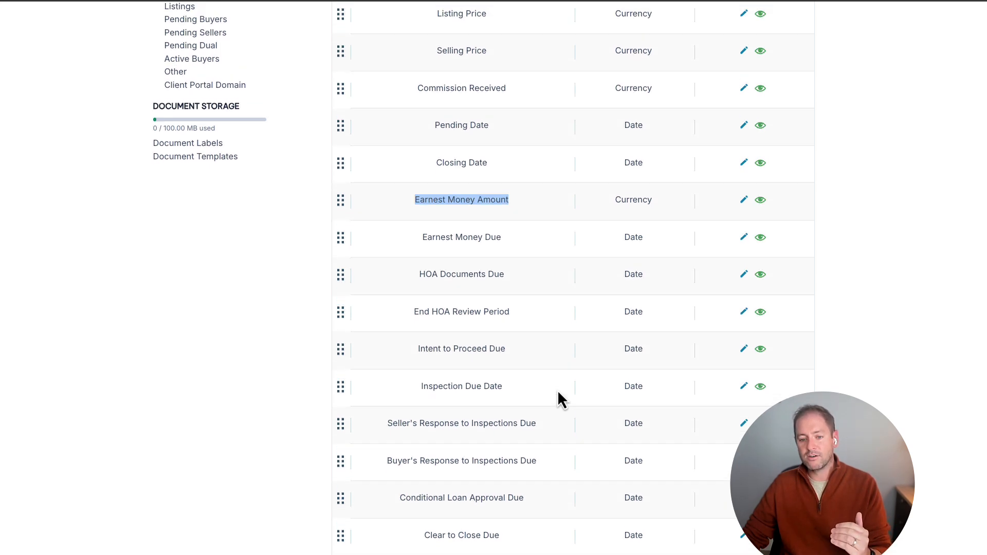
{"action": "scroll", "coordinate": [558, 394], "scroll_direction": "up", "scroll_amount": 5}
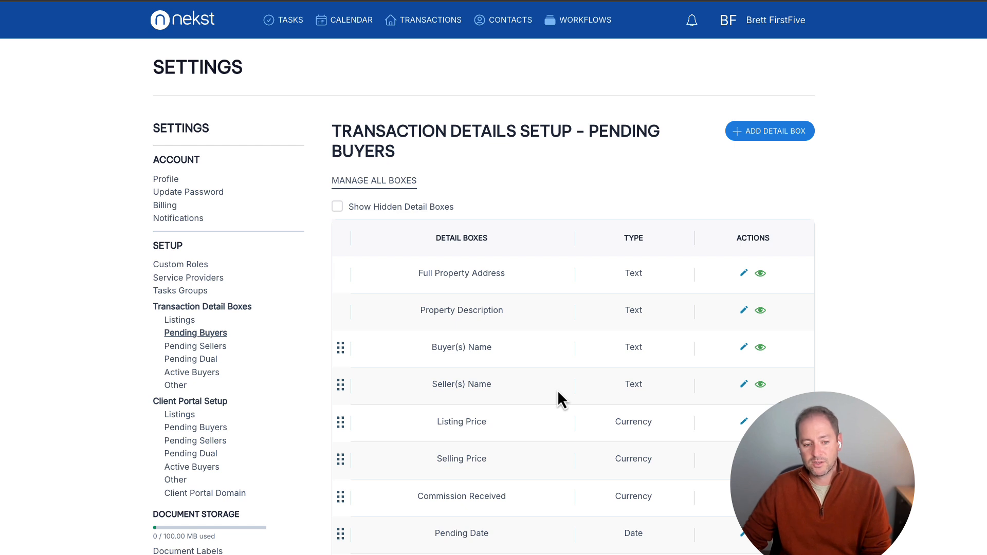
{"action": "left_click", "coordinate": [203, 346]}
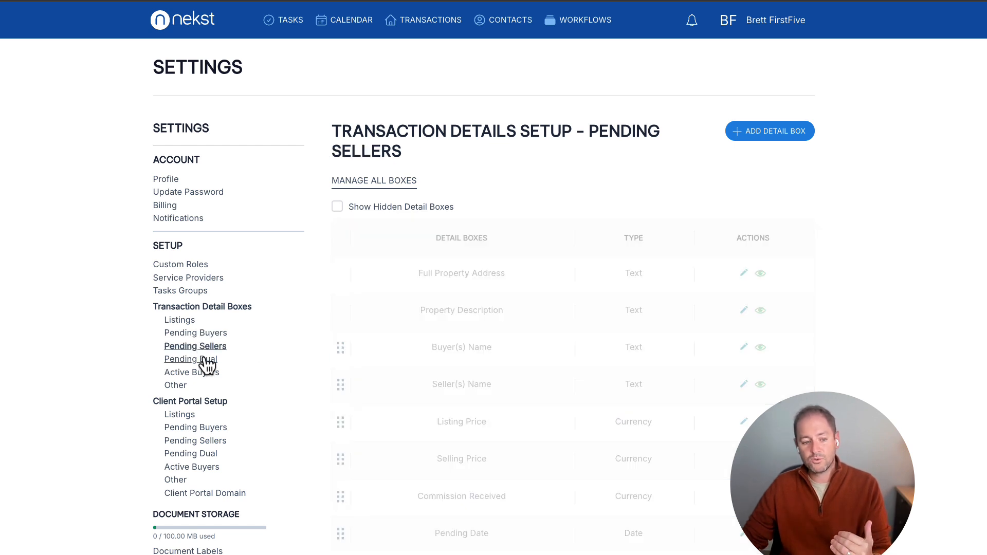
{"action": "left_click", "coordinate": [204, 359]}
{"action": "left_click", "coordinate": [205, 372]}
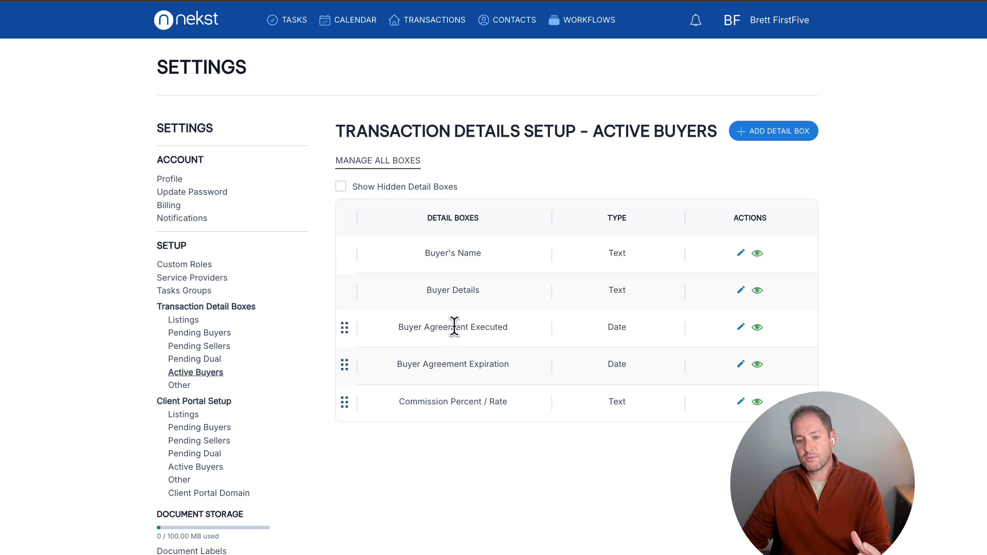
{"action": "left_click", "coordinate": [223, 346]}
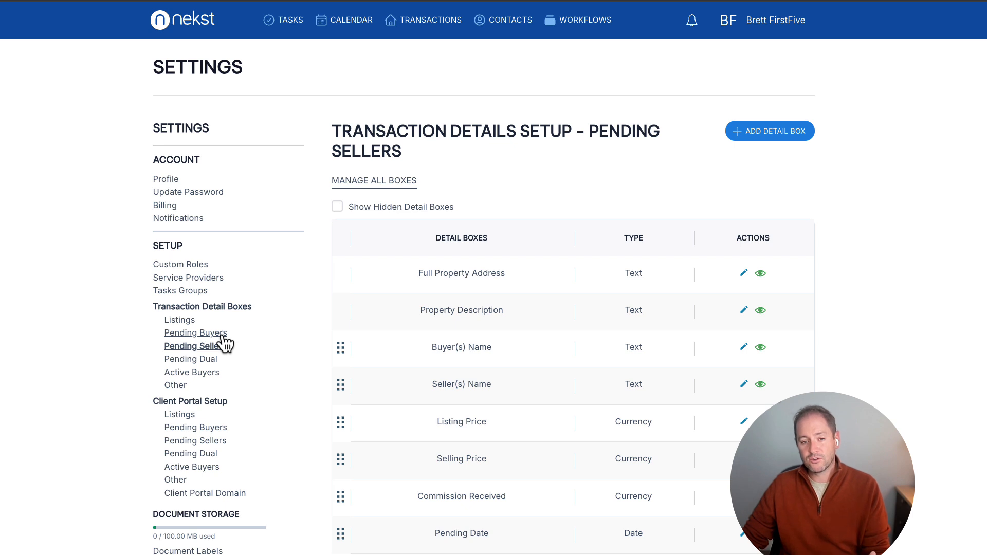
Open the Pending Buyer workflow "Nekst 2.0 - Buyer Financing Closing Plan" and look through its tasks.
{"action": "left_click", "coordinate": [591, 23]}
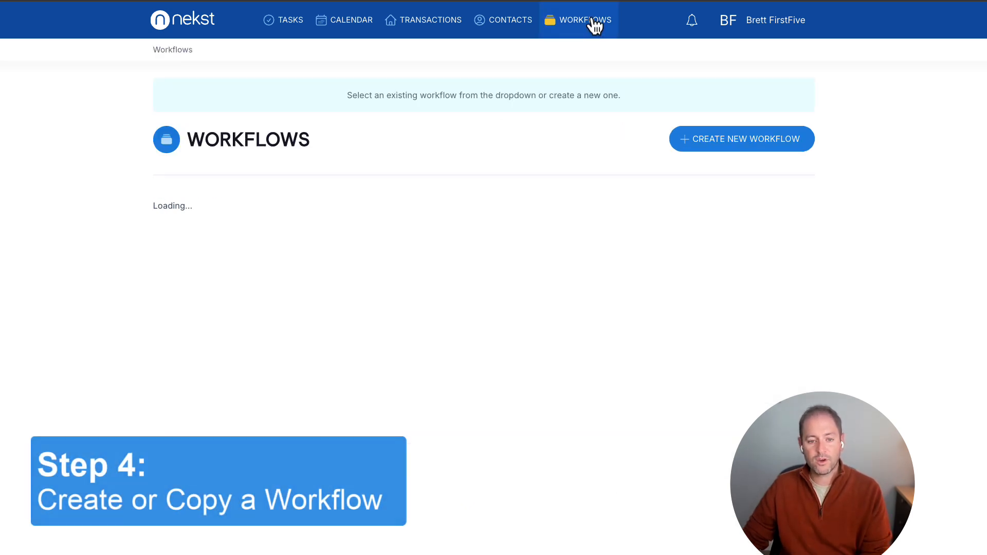
{"action": "left_click", "coordinate": [212, 237]}
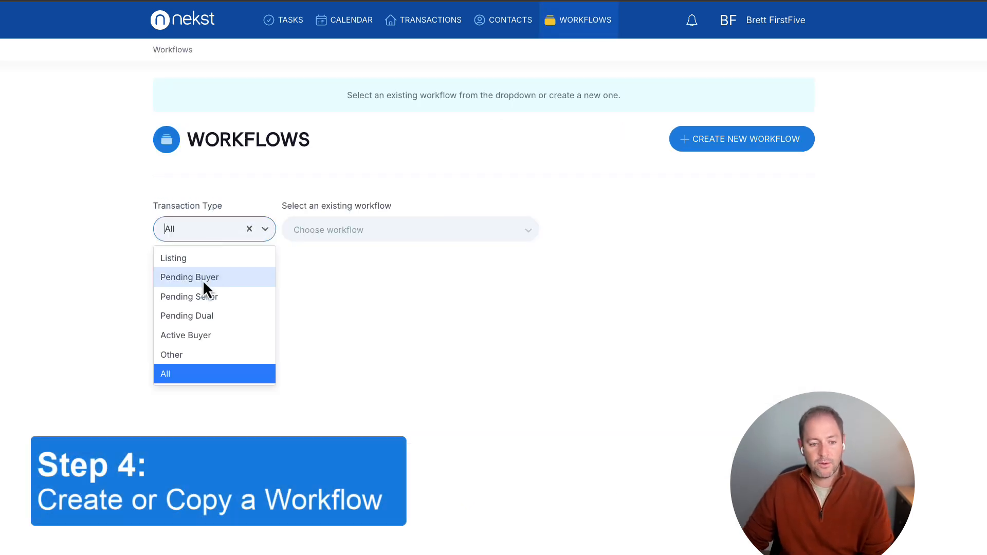
{"action": "left_click", "coordinate": [204, 282]}
{"action": "left_click", "coordinate": [323, 233]}
{"action": "left_click", "coordinate": [333, 277]}
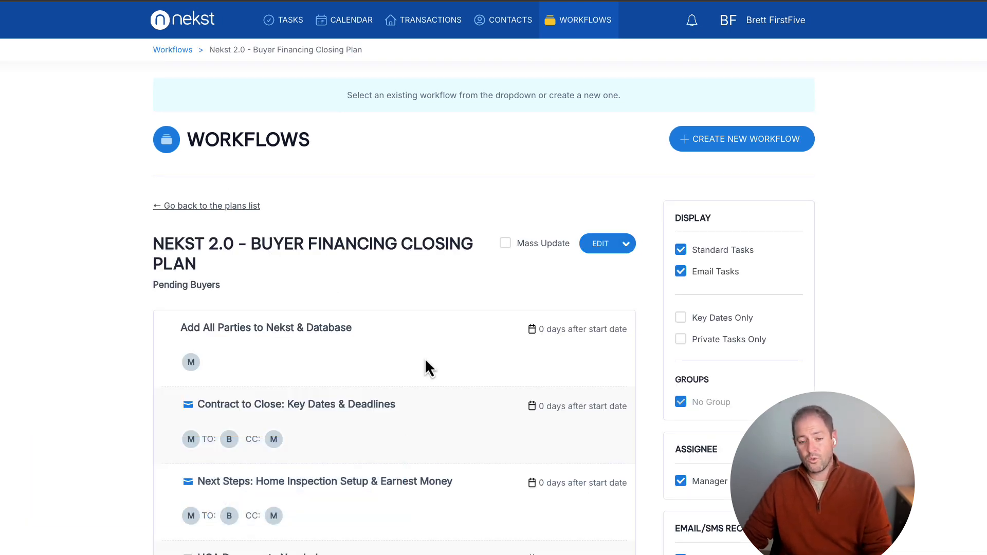
{"action": "scroll", "coordinate": [421, 389], "scroll_direction": "down", "scroll_amount": 5}
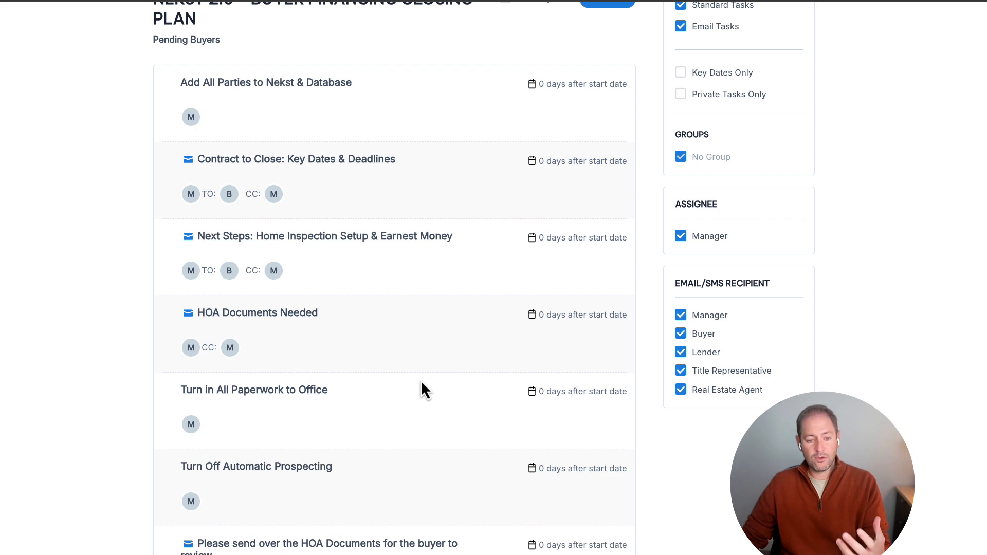
{"action": "scroll", "coordinate": [420, 383], "scroll_direction": "up", "scroll_amount": 5}
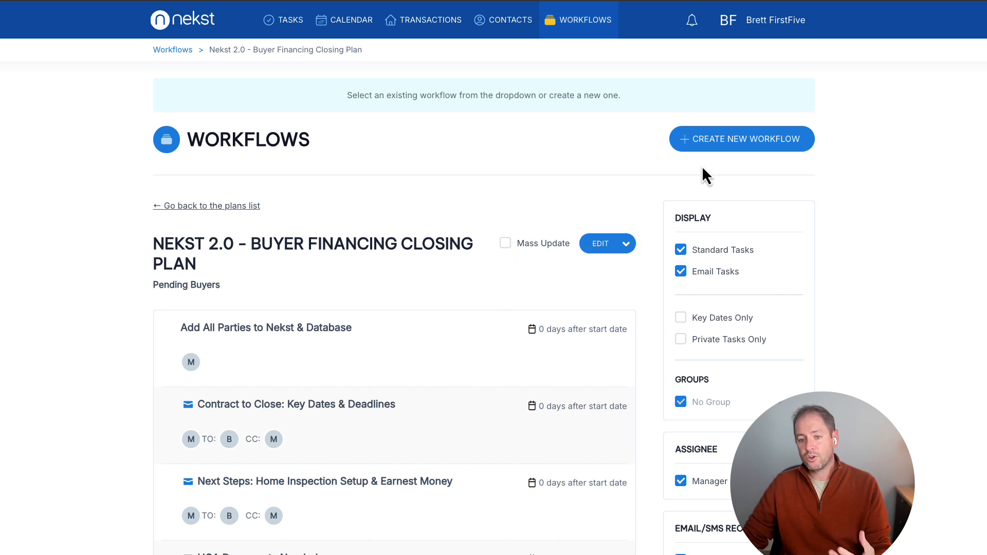
Look at the form for creating a new workflow and the details of the "Add All Parties to Nekst & Database" task.
{"action": "left_click", "coordinate": [719, 144]}
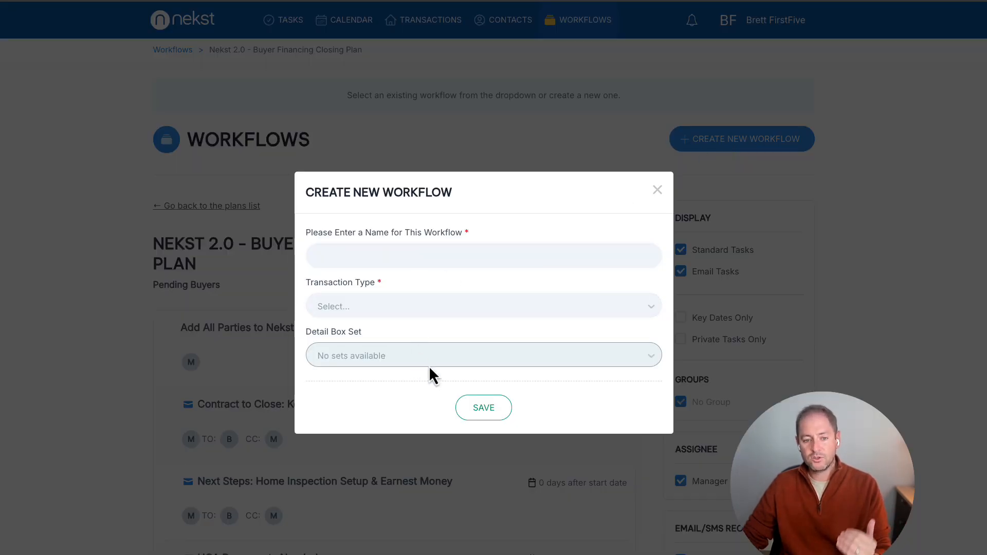
{"action": "left_click", "coordinate": [658, 191]}
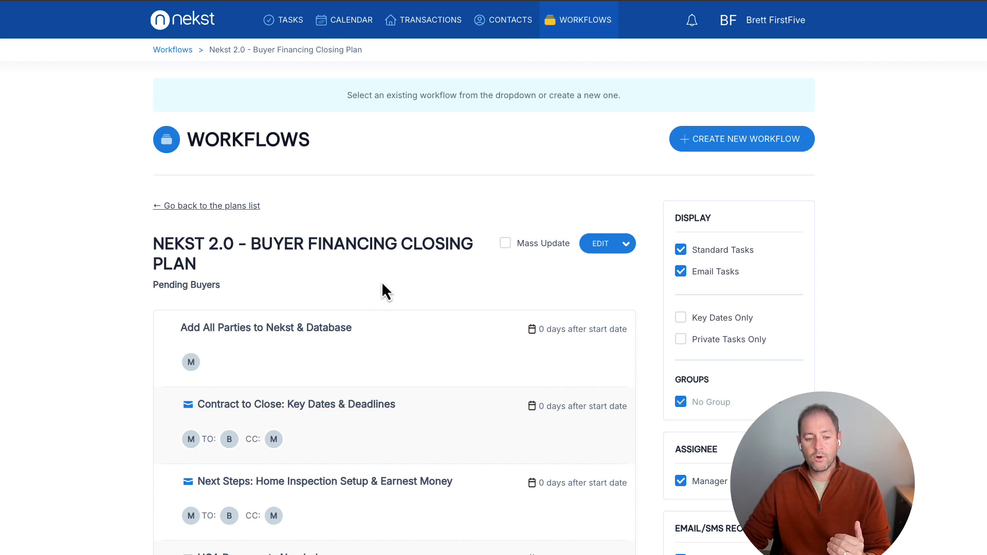
{"action": "left_click", "coordinate": [260, 333]}
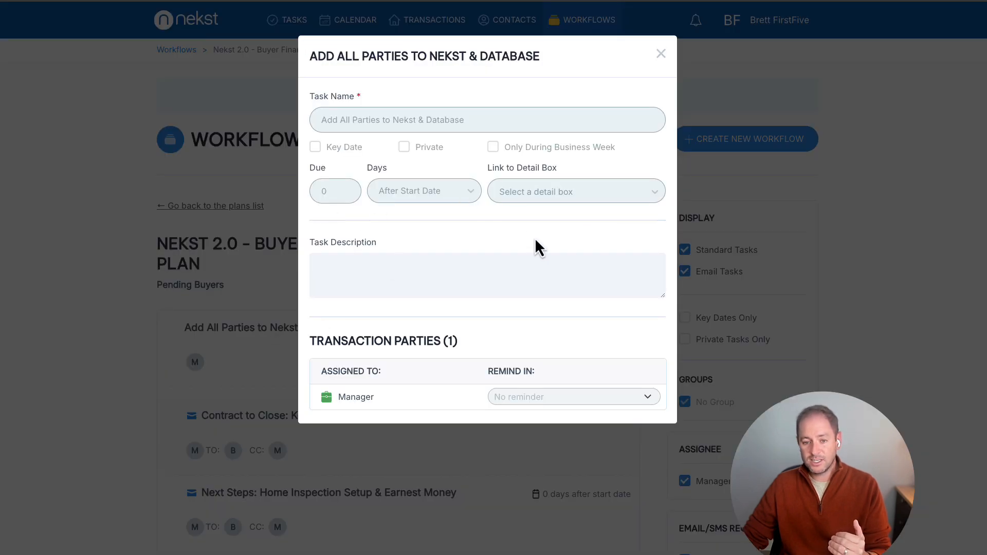
{"action": "left_click", "coordinate": [661, 53]}
Copy the Buyer Financing Closing Plan workflow under the name "New Buyer FInancing Workflow".
{"action": "left_click", "coordinate": [626, 243]}
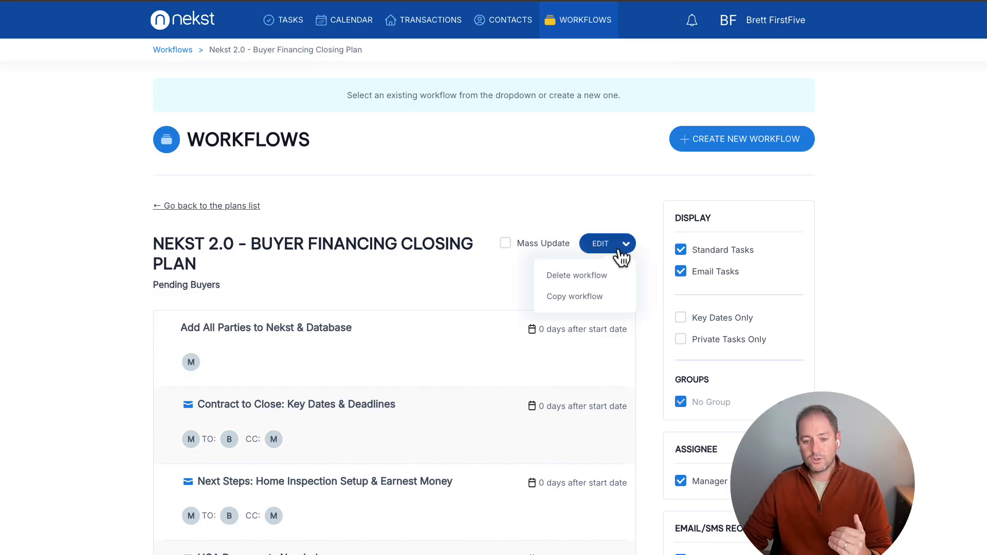
{"action": "left_click", "coordinate": [588, 298]}
{"action": "left_click", "coordinate": [370, 330]}
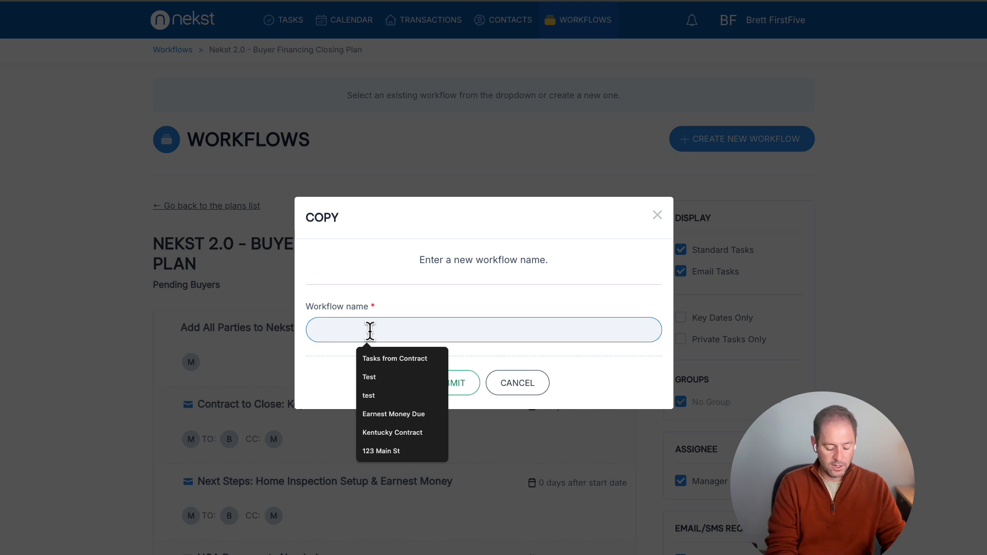
{"action": "type", "text": "New Buyer Financing "}
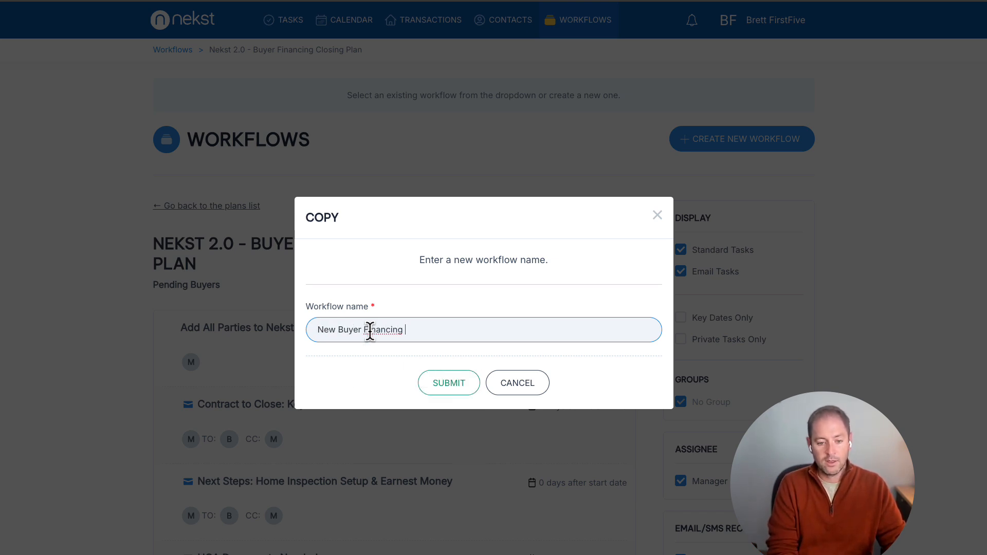
{"action": "type", "text": "Assist"}
{"action": "key", "text": "BackSpace"}
{"action": "key", "text": "BackSpace"}
{"action": "key", "text": "BackSpace"}
{"action": "key", "text": "BackSpace"}
{"action": "key", "text": "BackSpace"}
{"action": "key", "text": "BackSpace"}
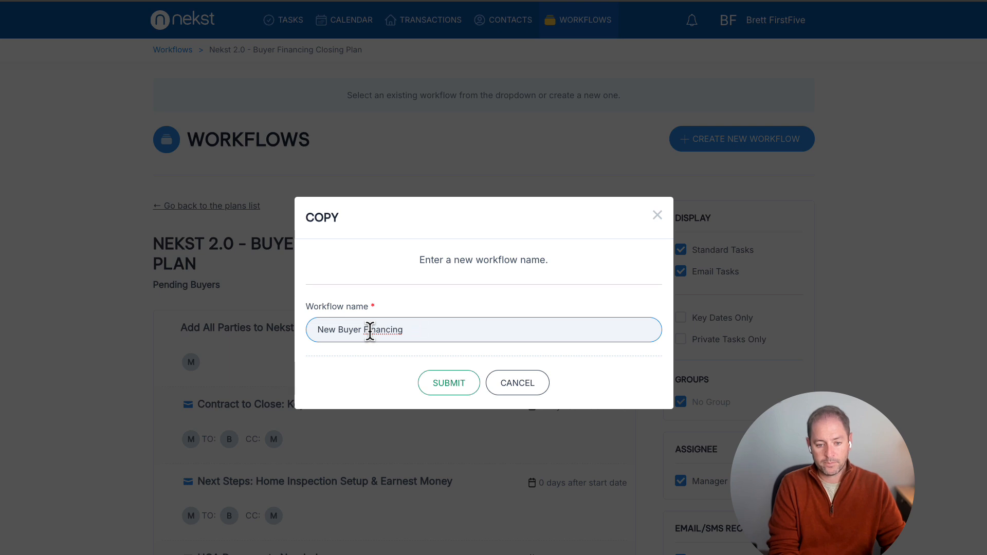
{"action": "type", "text": "Workflow"}
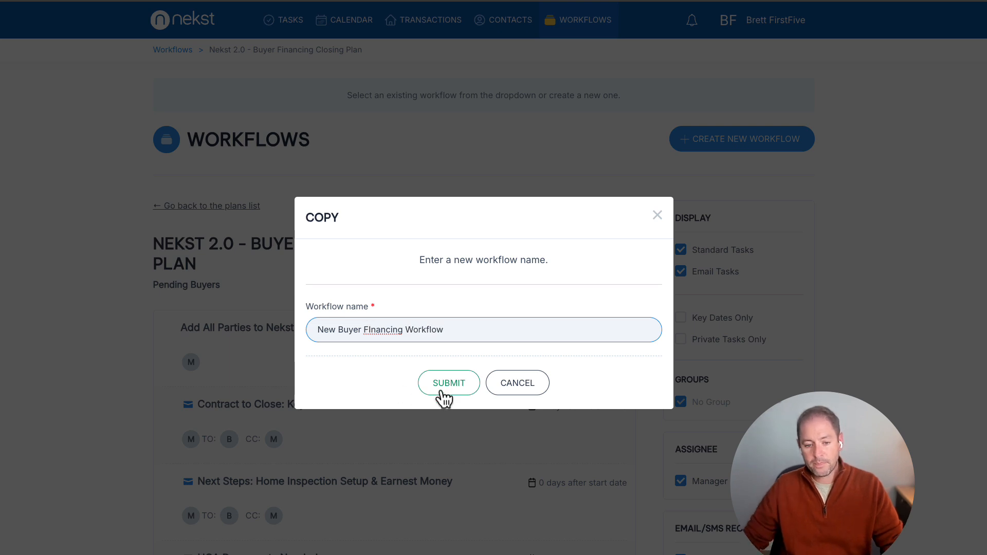
{"action": "left_click", "coordinate": [441, 390]}
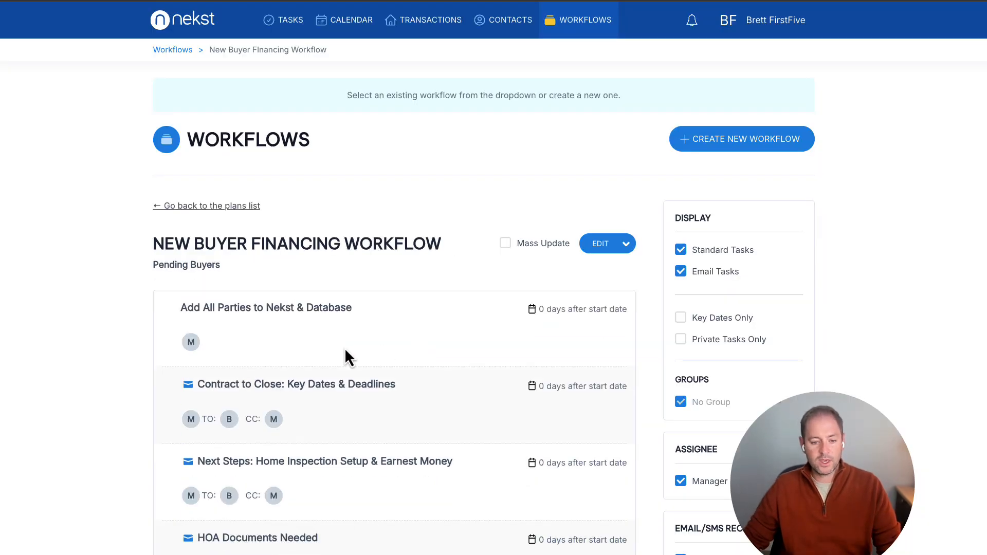
Delete the "Add All Parties to Nekst & Database" task from the copied workflow.
{"action": "left_click", "coordinate": [621, 381]}
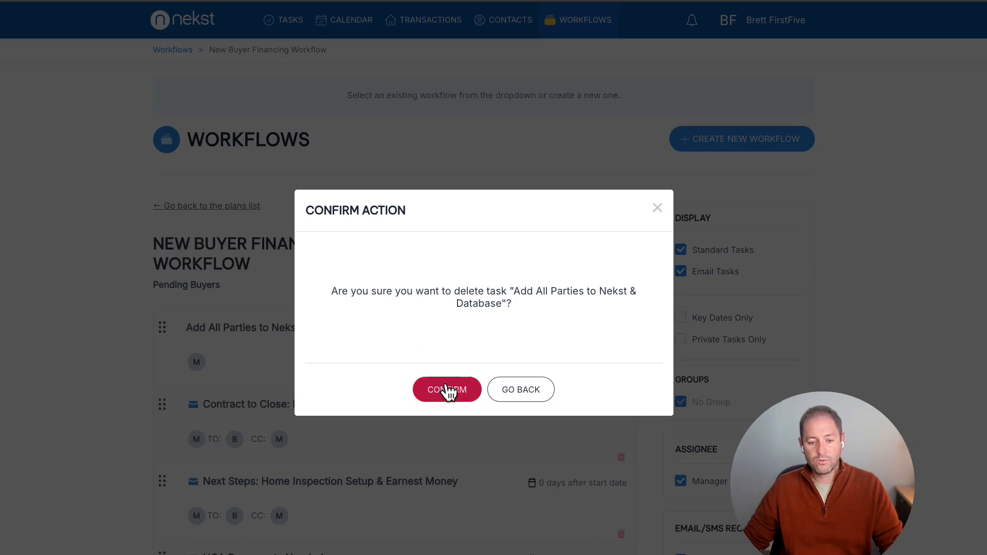
{"action": "left_click", "coordinate": [447, 390]}
Make the "Contract to Close: Key Dates & Deadlines" email task due 1 day after the start date, and check its place in the workflow.
{"action": "left_click", "coordinate": [329, 330]}
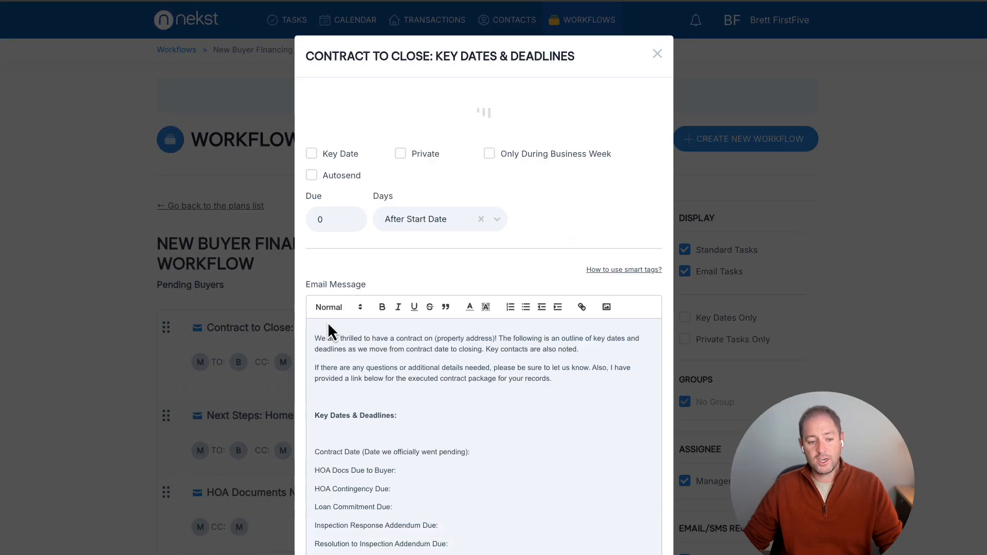
{"action": "left_click_drag", "start_coordinate": [339, 332], "coordinate": [580, 342]}
{"action": "left_click_drag", "start_coordinate": [419, 362], "coordinate": [420, 361]}
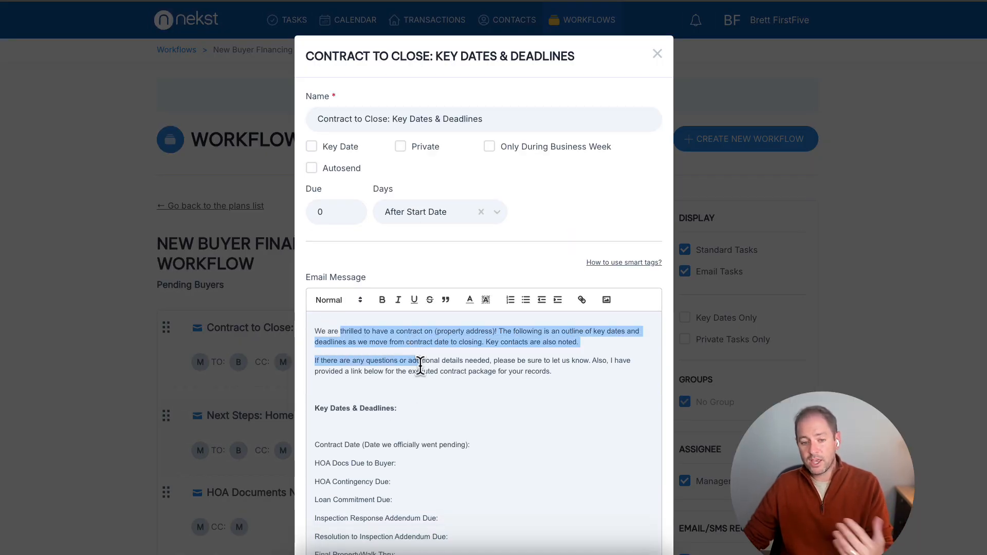
{"action": "left_click", "coordinate": [351, 210]}
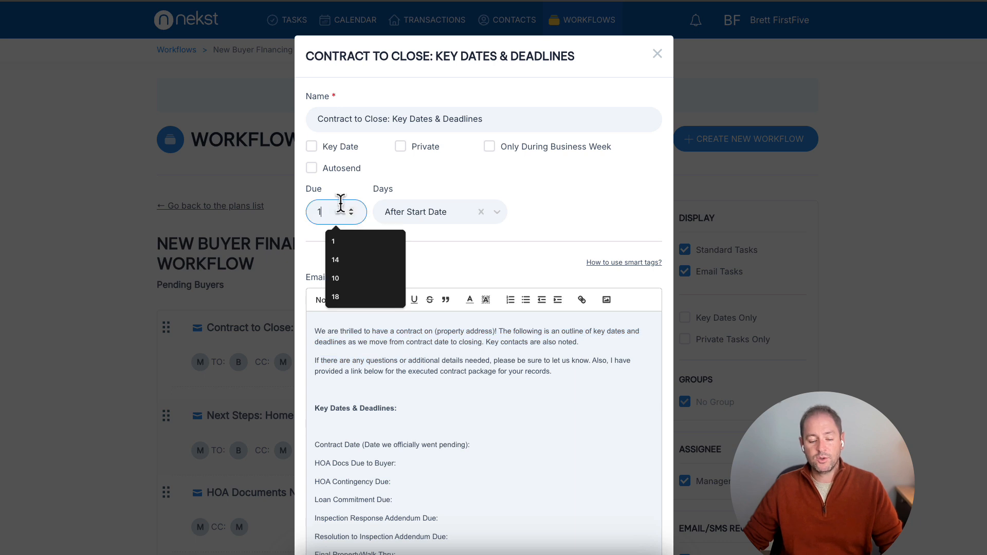
{"action": "left_click", "coordinate": [585, 222]}
{"action": "left_click", "coordinate": [457, 217]}
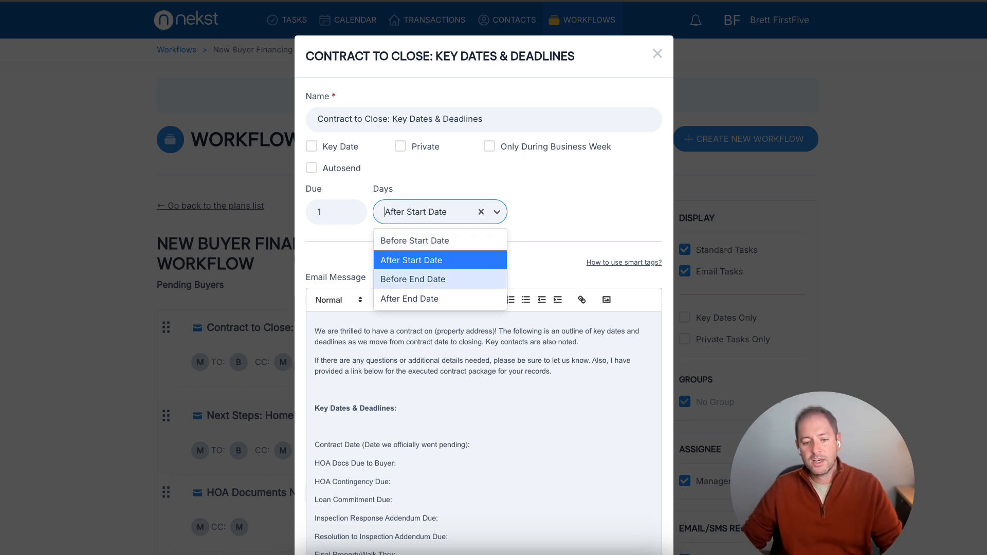
{"action": "key", "text": "Return"}
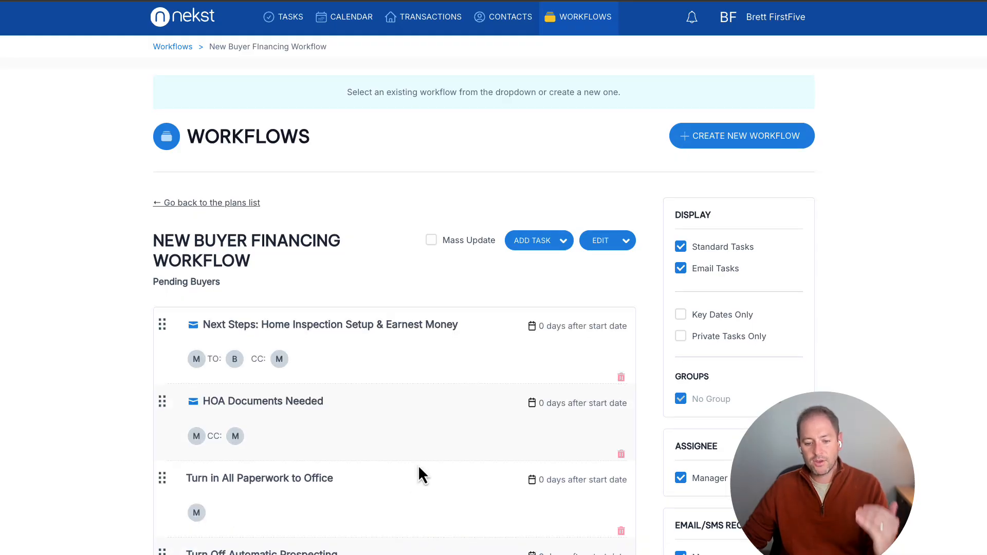
{"action": "scroll", "coordinate": [444, 465], "scroll_direction": "down", "scroll_amount": 5}
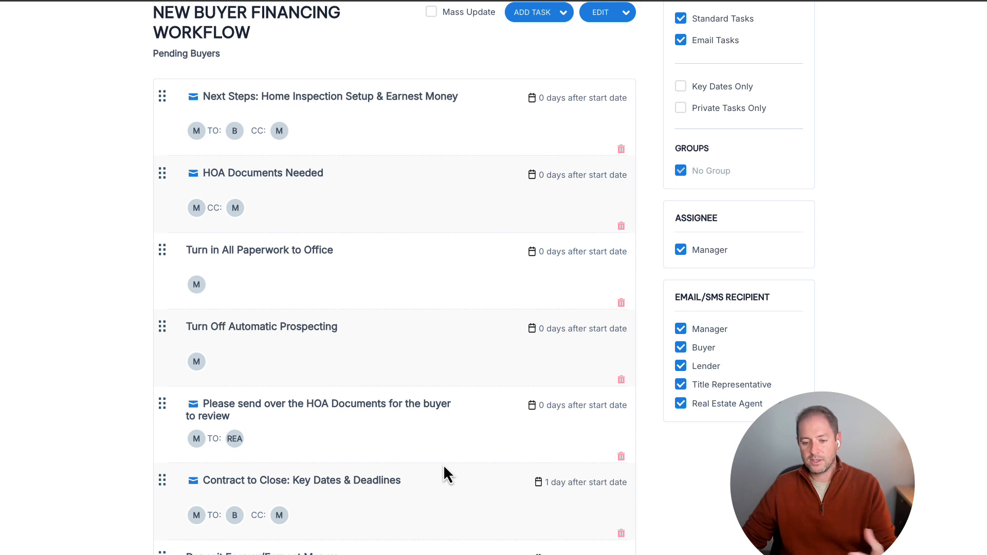
{"action": "scroll", "coordinate": [444, 464], "scroll_direction": "up", "scroll_amount": 4}
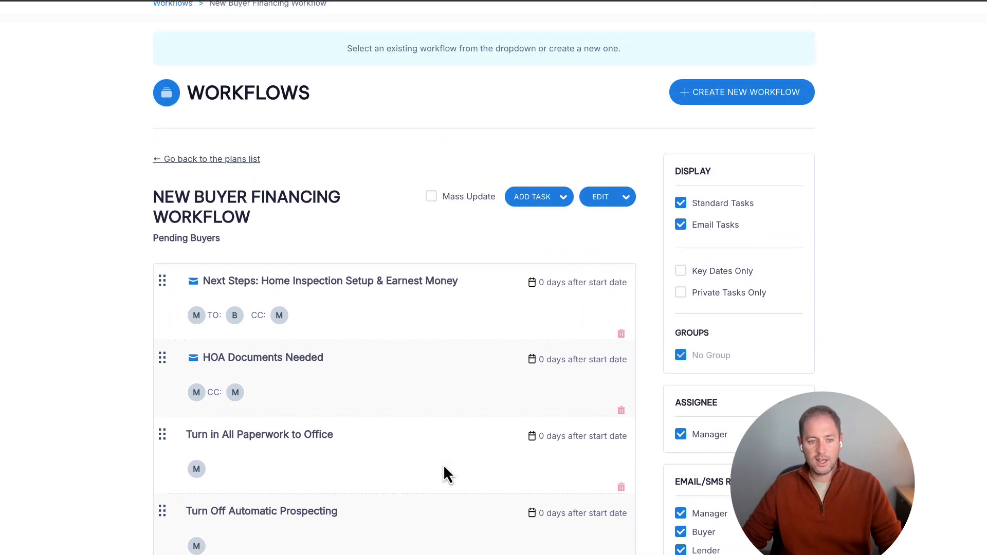
{"action": "scroll", "coordinate": [443, 474], "scroll_direction": "up", "scroll_amount": 1}
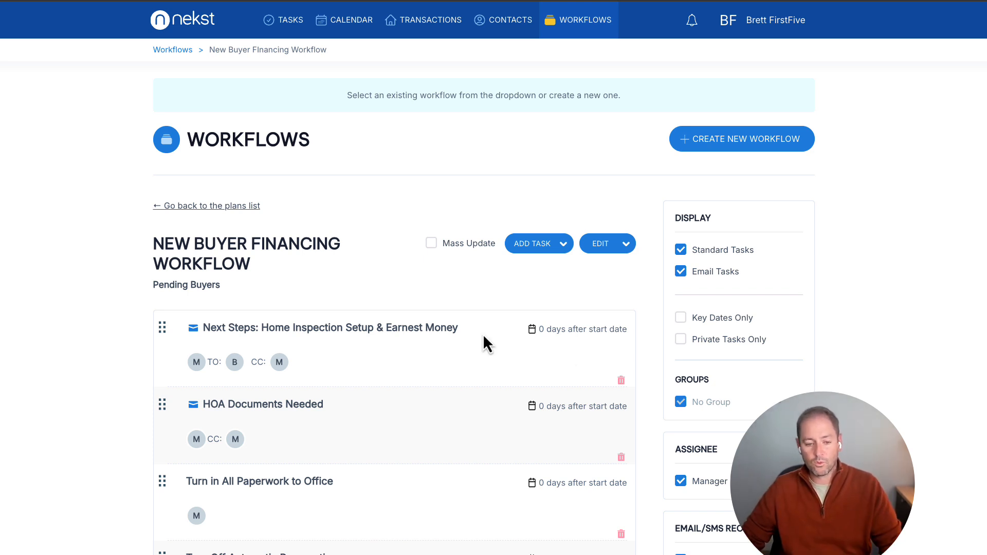
Start adding a new transaction manually, naming it with the property's street address.
{"action": "left_click", "coordinate": [428, 26]}
{"action": "left_click", "coordinate": [759, 95]}
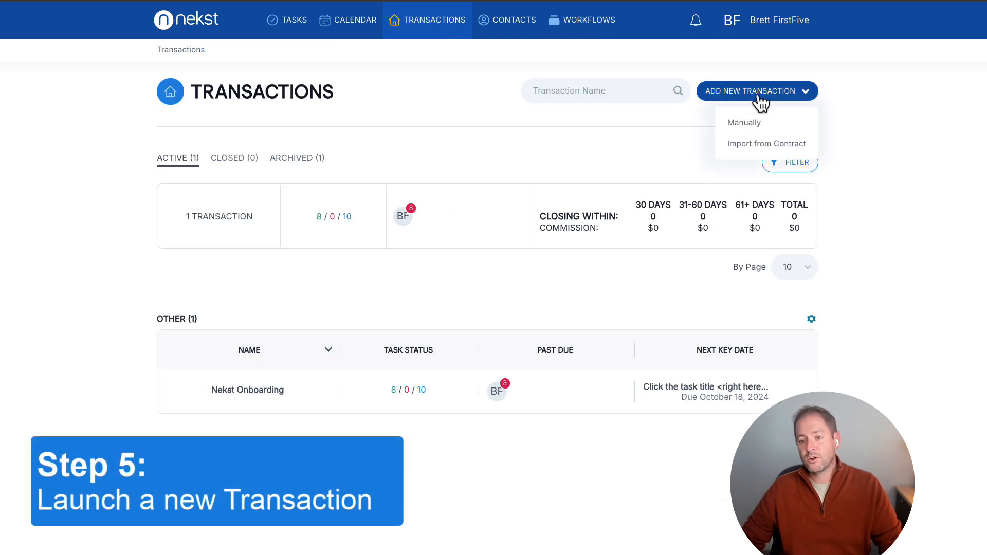
{"action": "left_click", "coordinate": [754, 128]}
{"action": "left_click", "coordinate": [431, 119]}
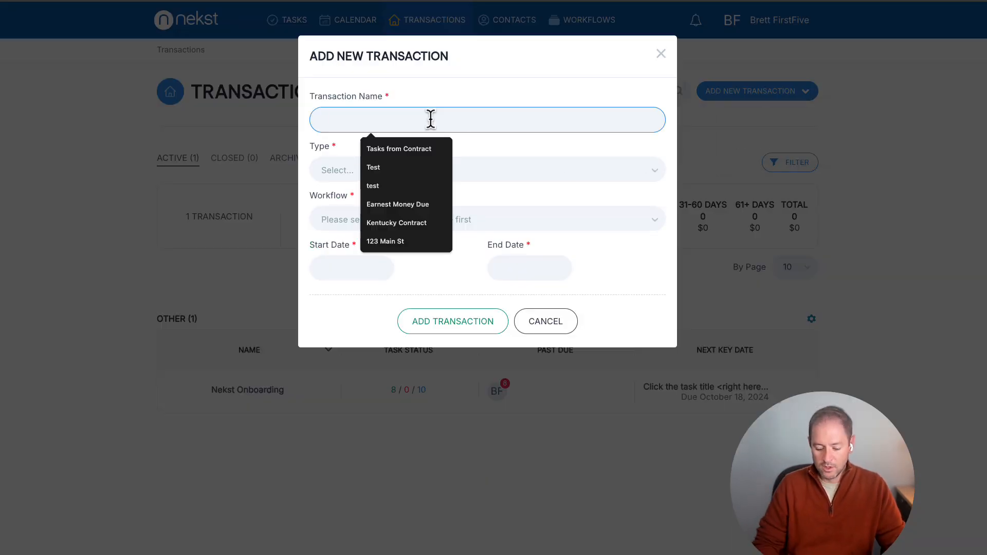
{"action": "type", "text": "123 Main St"}
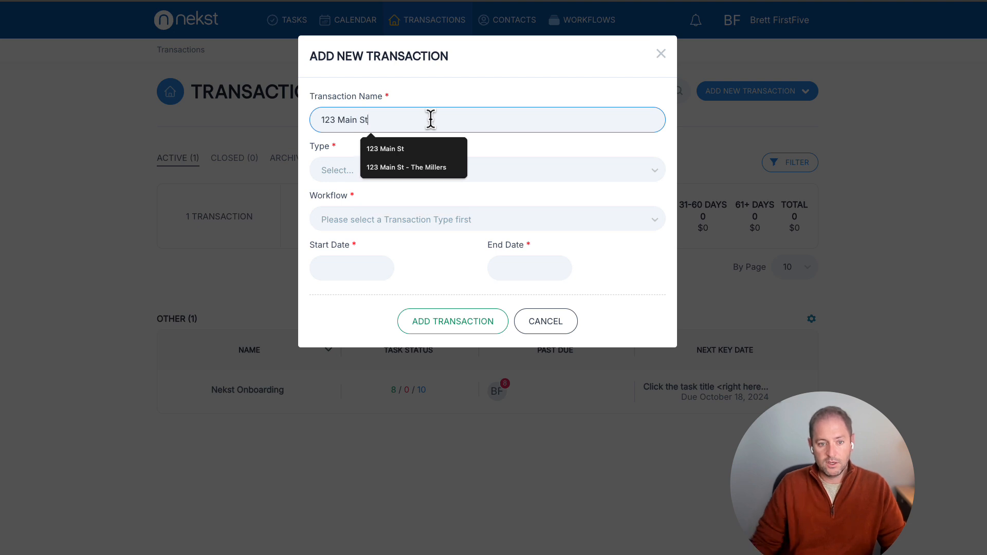
Set the new transaction's type to Pending Buyer and assign it the "New Buyer FInancing Workflow".
{"action": "left_click", "coordinate": [368, 177]}
{"action": "left_click", "coordinate": [353, 217]}
{"action": "left_click", "coordinate": [352, 221]}
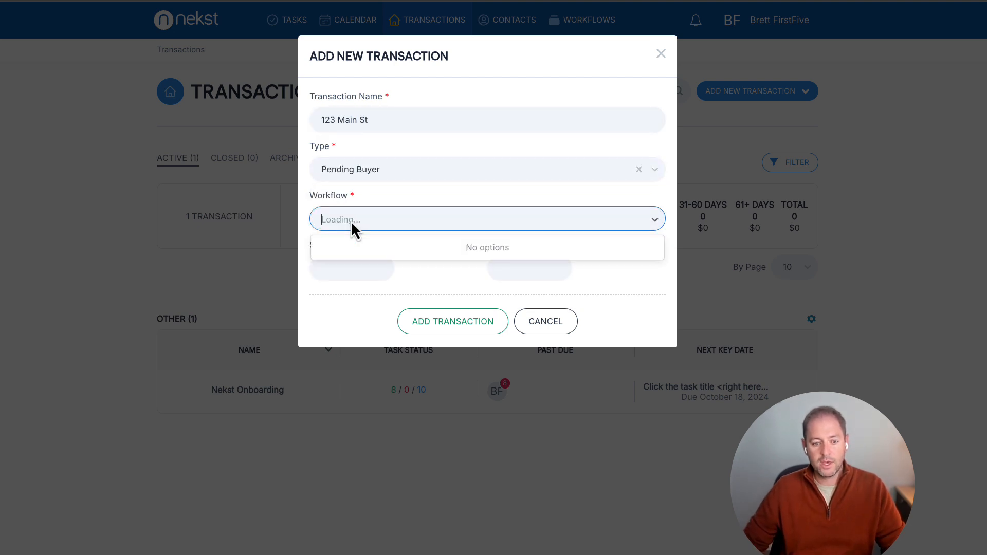
{"action": "left_click", "coordinate": [352, 307]}
Set the start date to 10/18/2024 and the end date to 11/22/2024, and add the transaction.
{"action": "left_click", "coordinate": [348, 268]}
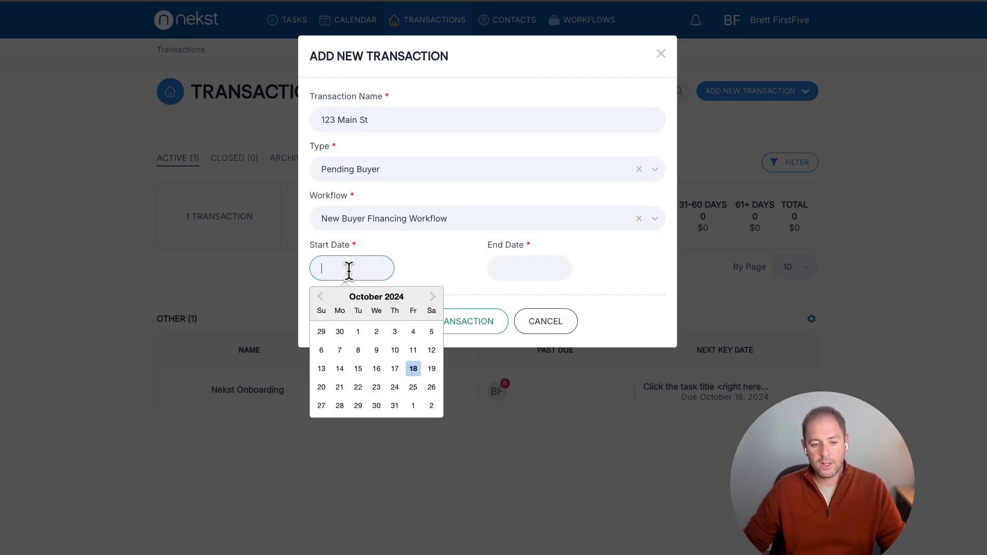
{"action": "left_click", "coordinate": [414, 369]}
{"action": "left_click", "coordinate": [531, 273]}
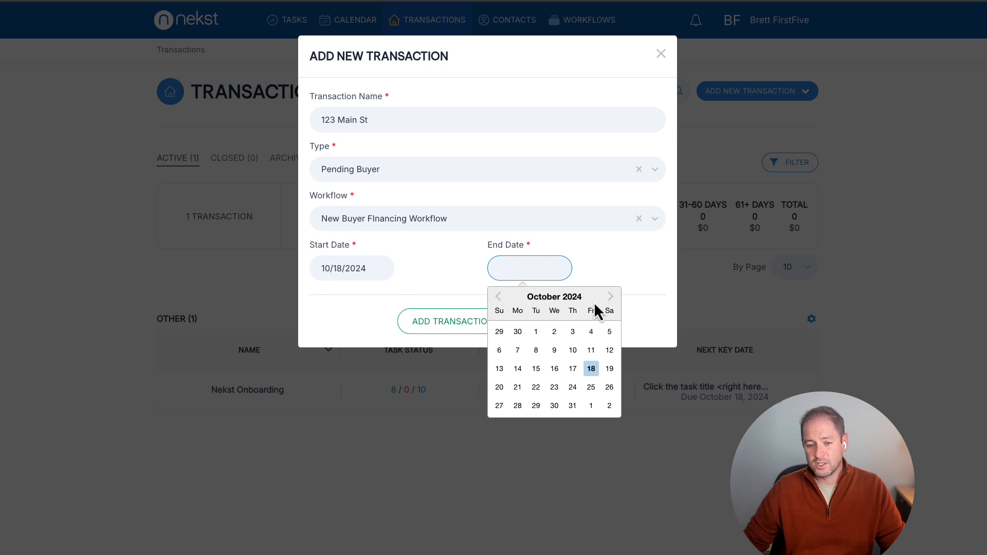
{"action": "left_click", "coordinate": [611, 297]}
{"action": "left_click", "coordinate": [590, 388]}
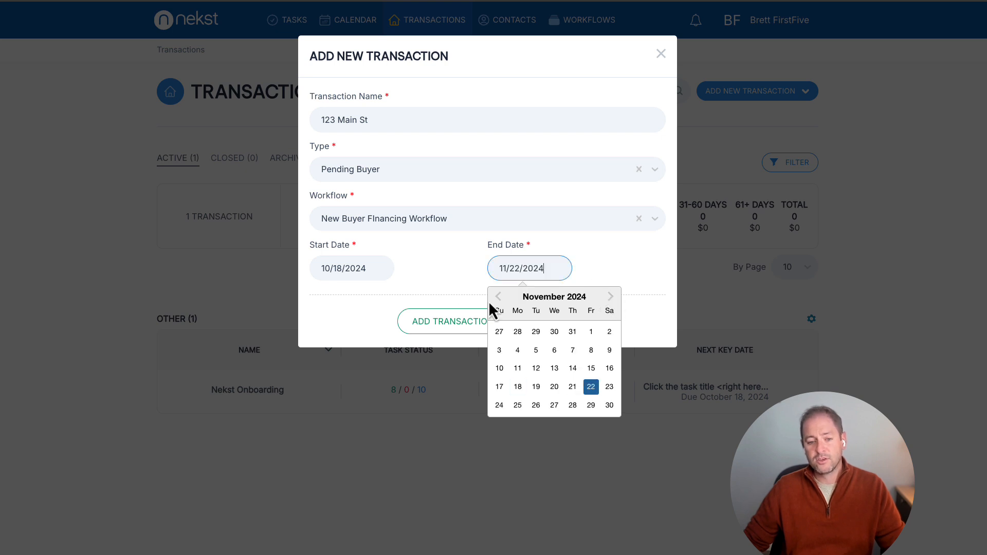
{"action": "left_click", "coordinate": [450, 288]}
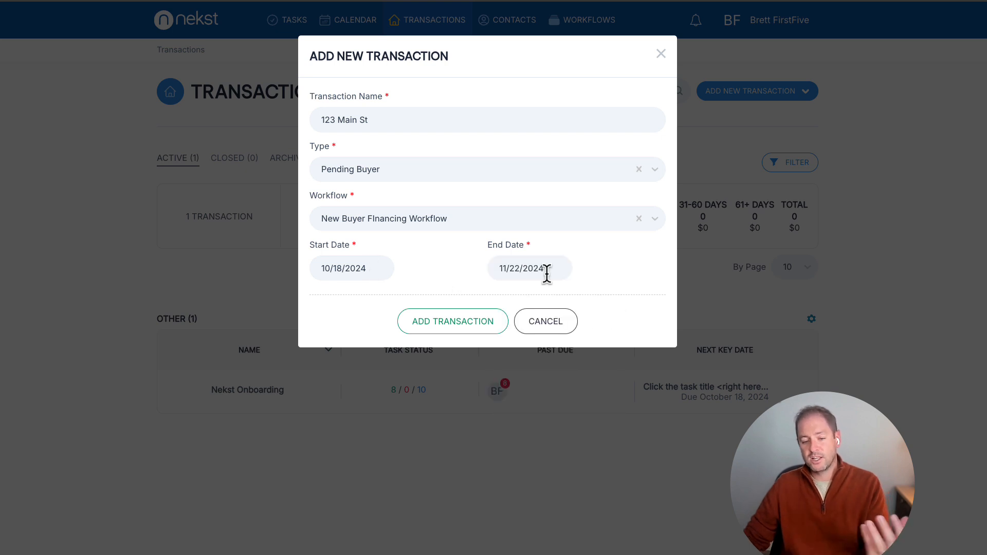
{"action": "left_click", "coordinate": [469, 324]}
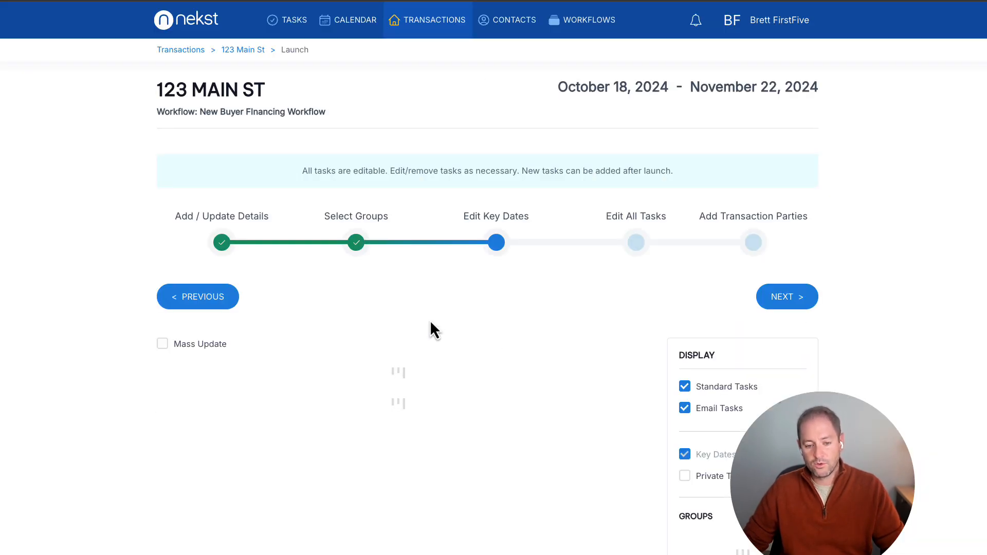
Check the launch setup's group selection stage and review the tasks and due dates in the key dates stage.
{"action": "scroll", "coordinate": [399, 340], "scroll_direction": "down", "scroll_amount": 1}
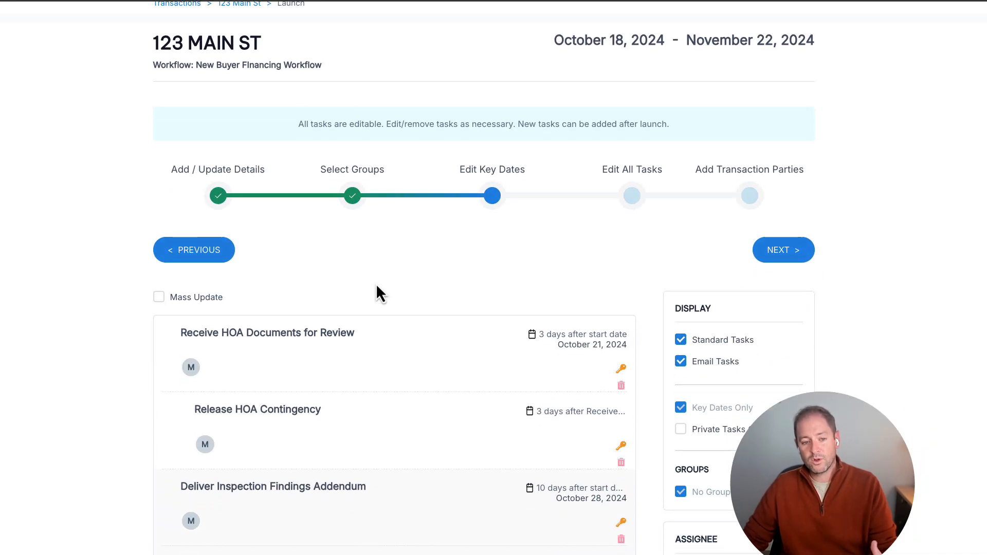
{"action": "left_click", "coordinate": [353, 201]}
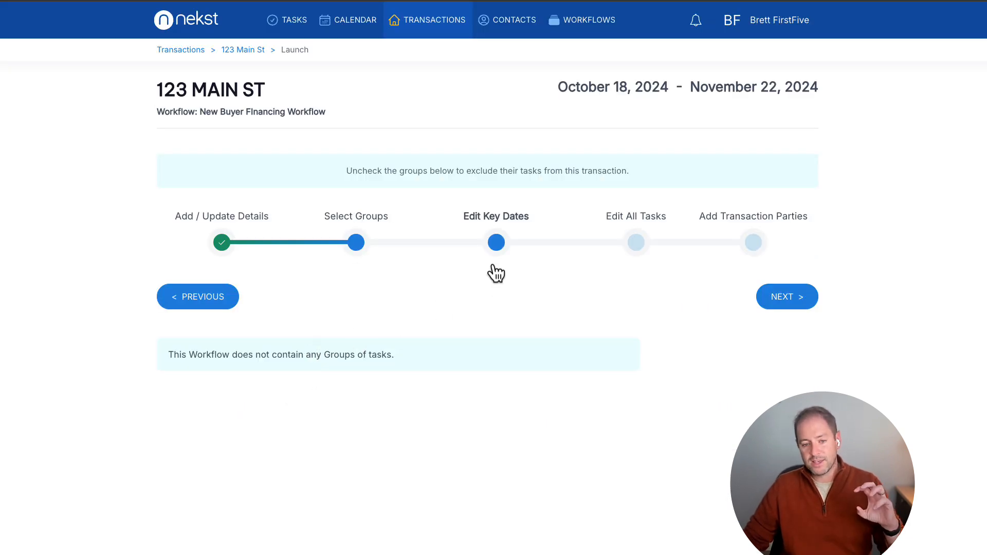
{"action": "left_click", "coordinate": [495, 245]}
{"action": "scroll", "coordinate": [538, 315], "scroll_direction": "down", "scroll_amount": 3}
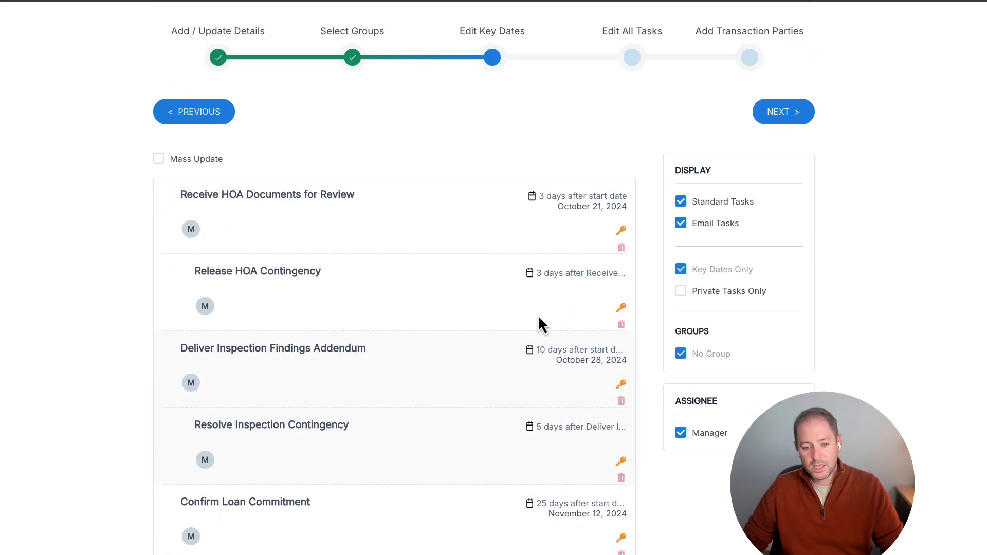
{"action": "scroll", "coordinate": [538, 318], "scroll_direction": "down", "scroll_amount": 2}
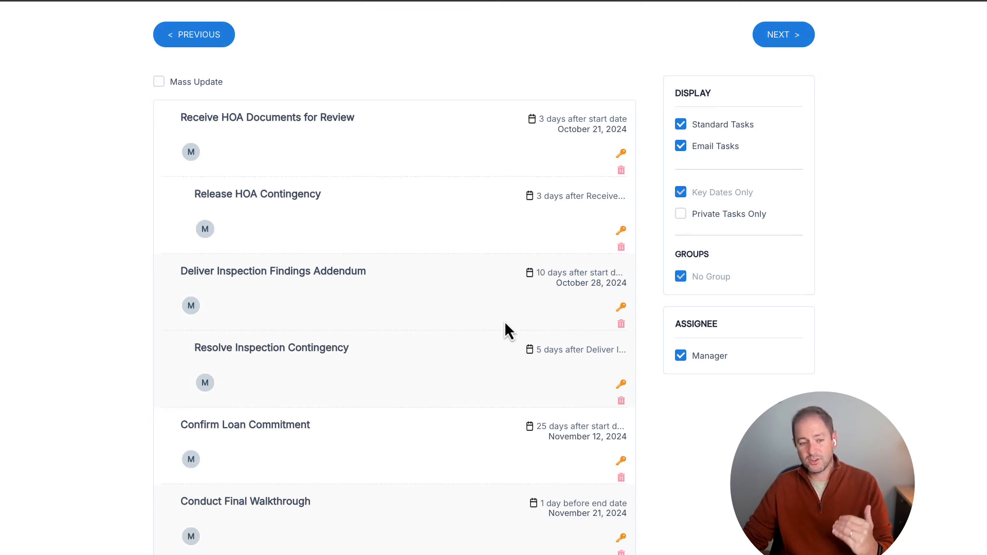
{"action": "scroll", "coordinate": [505, 321], "scroll_direction": "up", "scroll_amount": 1}
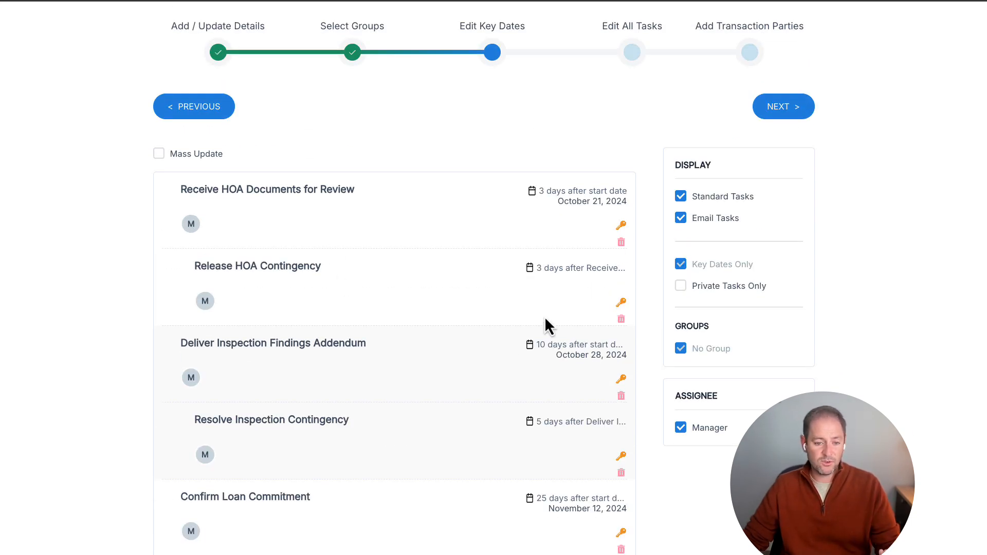
Delete the "Release HOA Contingency" and "Receive HOA Documents for Review" key date tasks from the transaction.
{"action": "left_click", "coordinate": [621, 319]}
{"action": "left_click", "coordinate": [457, 392]}
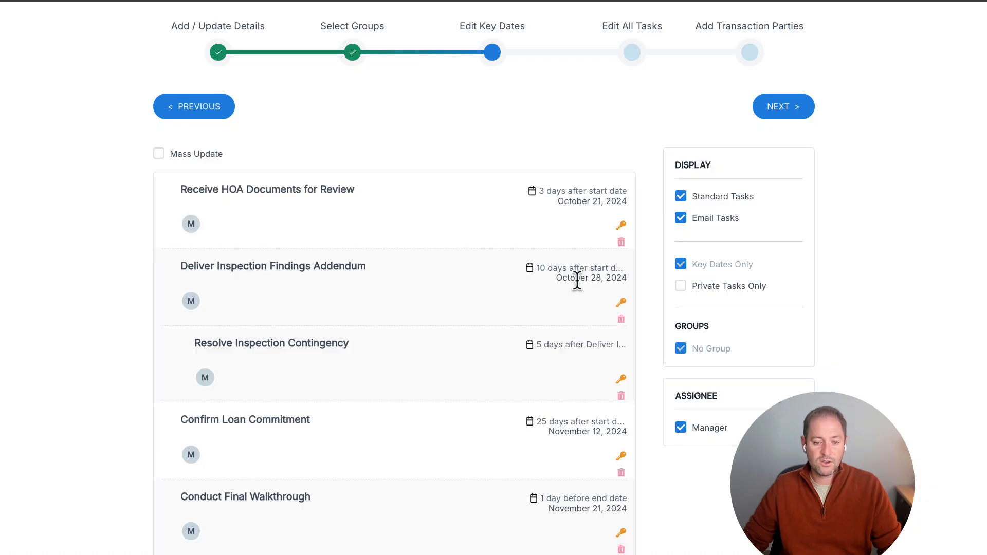
{"action": "left_click", "coordinate": [621, 242]}
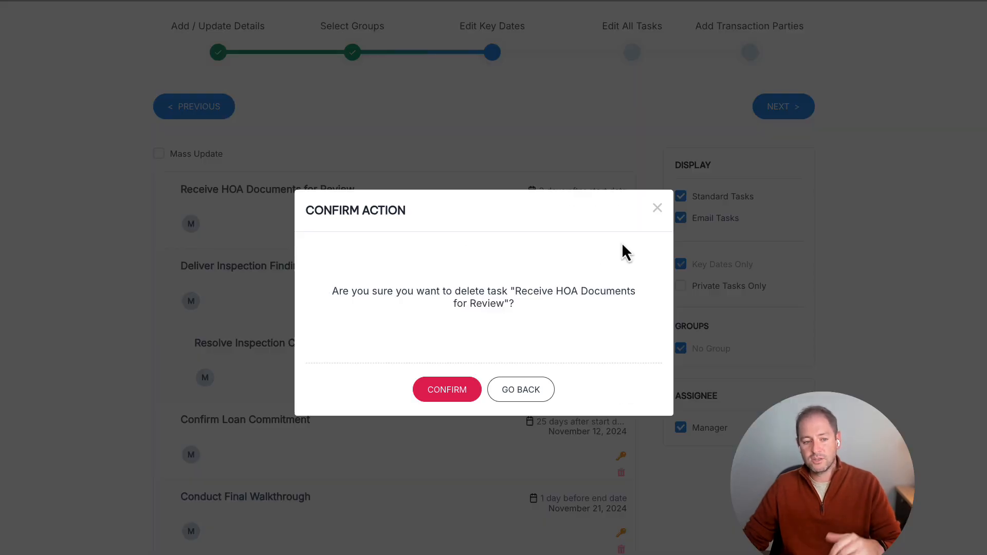
{"action": "left_click", "coordinate": [439, 390]}
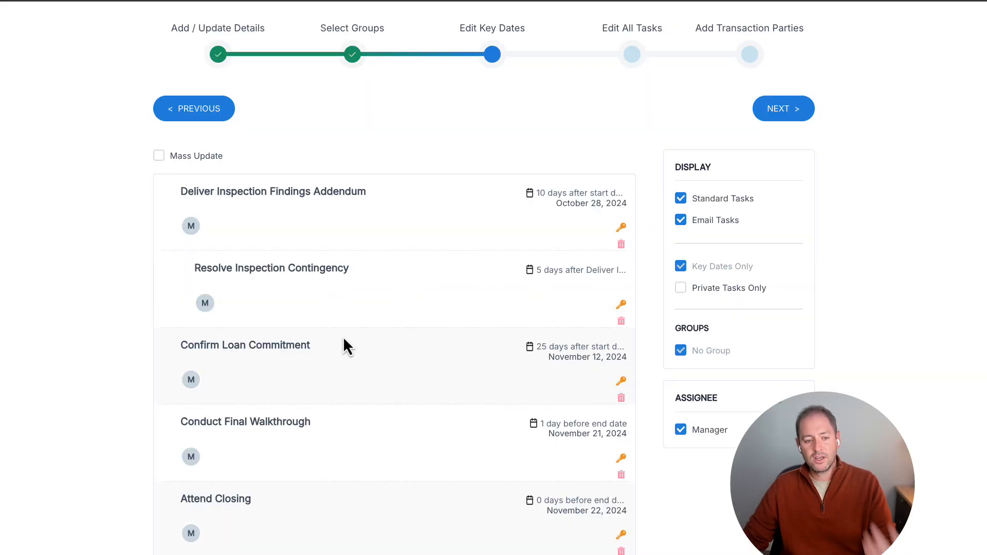
Make the "Deliver Inspection Findings Addendum" task due 7 days after the start date, and proceed to the transaction parties stage.
{"action": "left_click", "coordinate": [249, 198]}
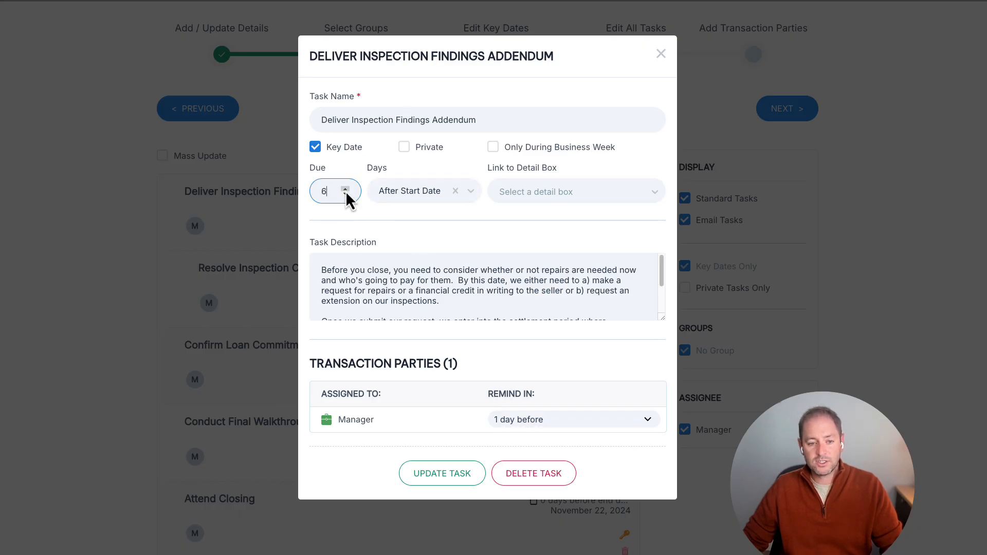
{"action": "left_click", "coordinate": [442, 473]}
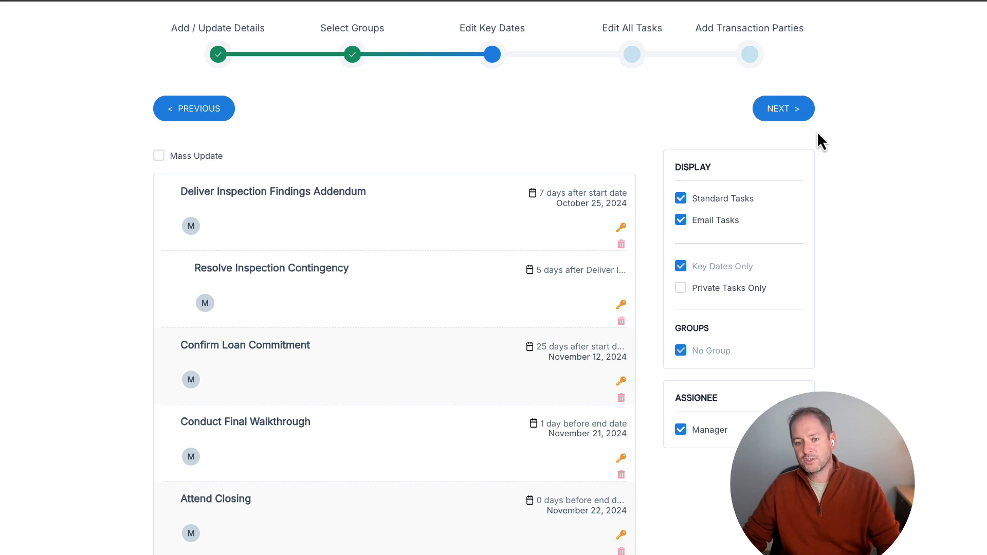
{"action": "left_click", "coordinate": [781, 108]}
{"action": "left_click", "coordinate": [792, 301]}
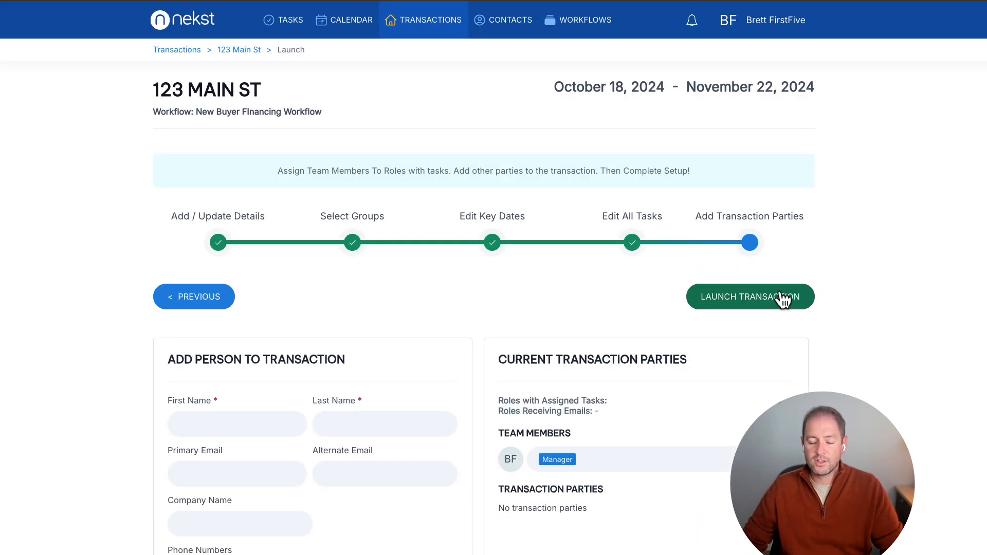
Enter the new transaction party's first name, last name and primary email.
{"action": "scroll", "coordinate": [334, 330], "scroll_direction": "down", "scroll_amount": 3}
{"action": "left_click", "coordinate": [220, 297]}
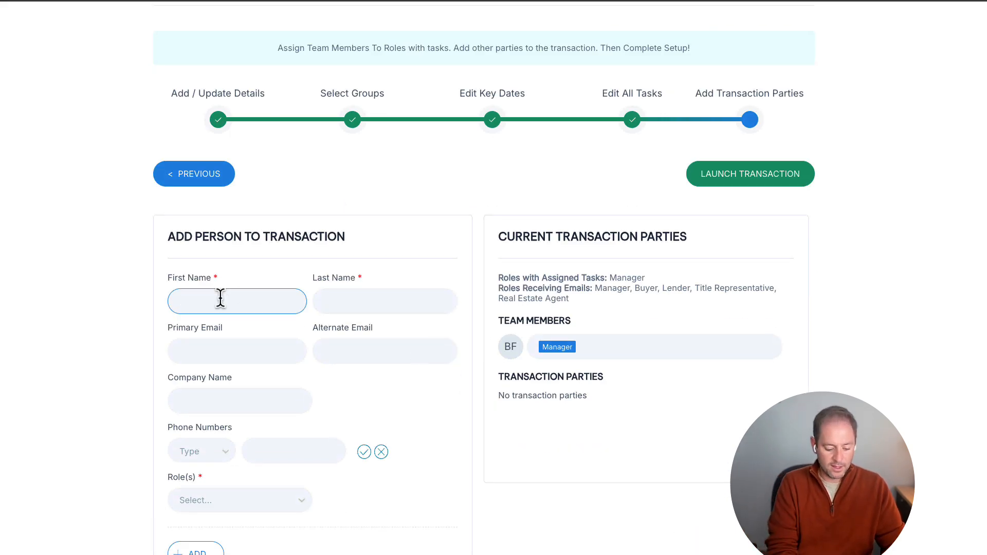
{"action": "type", "text": "Jeremy"}
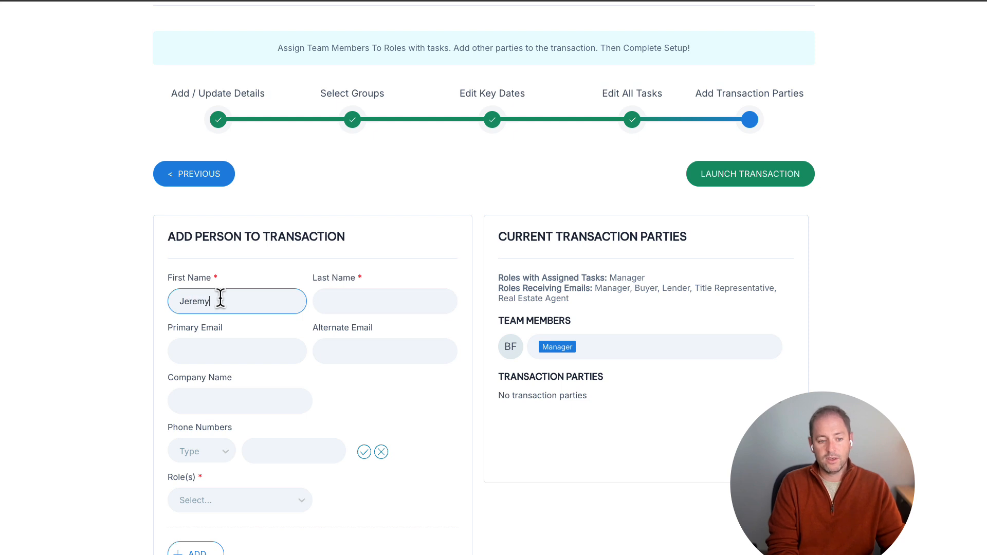
{"action": "key", "text": "Tab"}
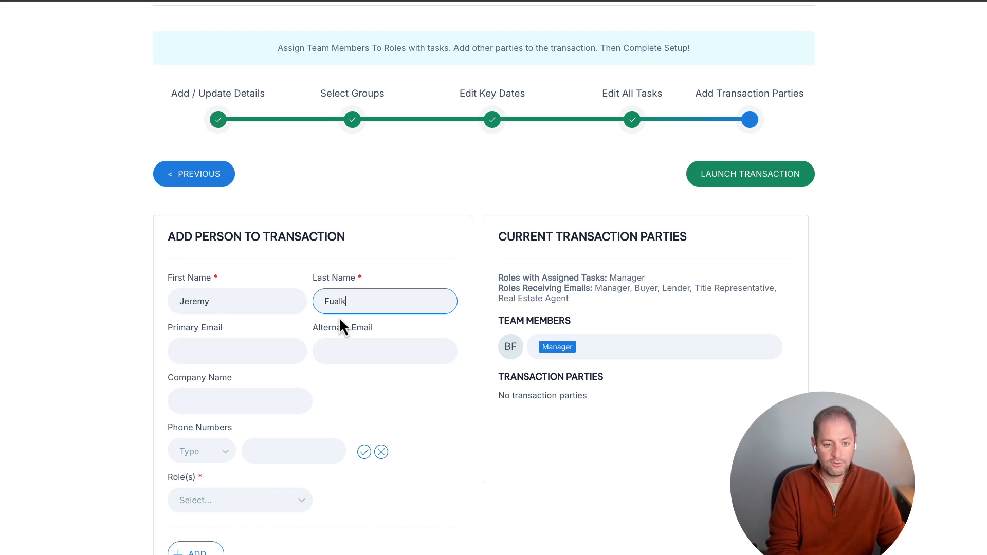
{"action": "key", "text": "Tab"}
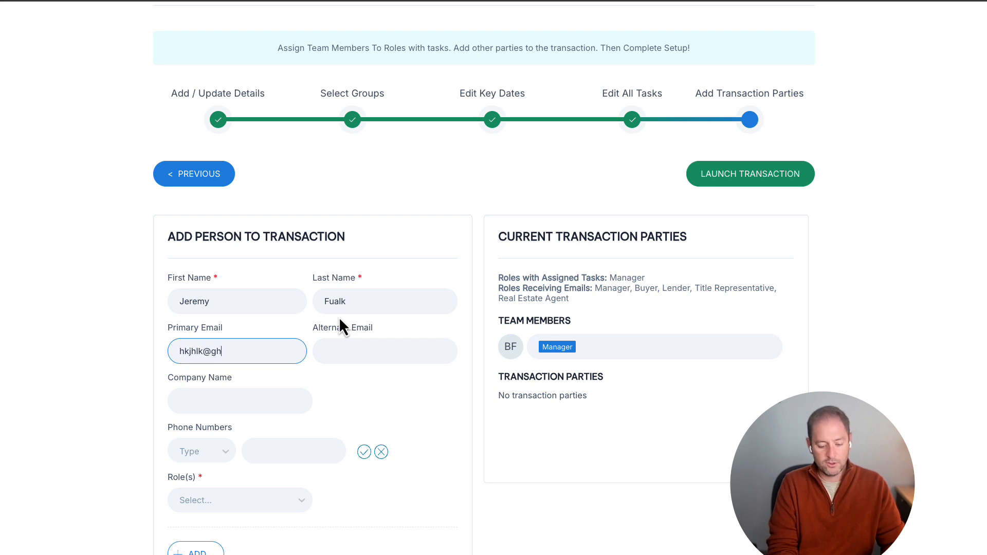
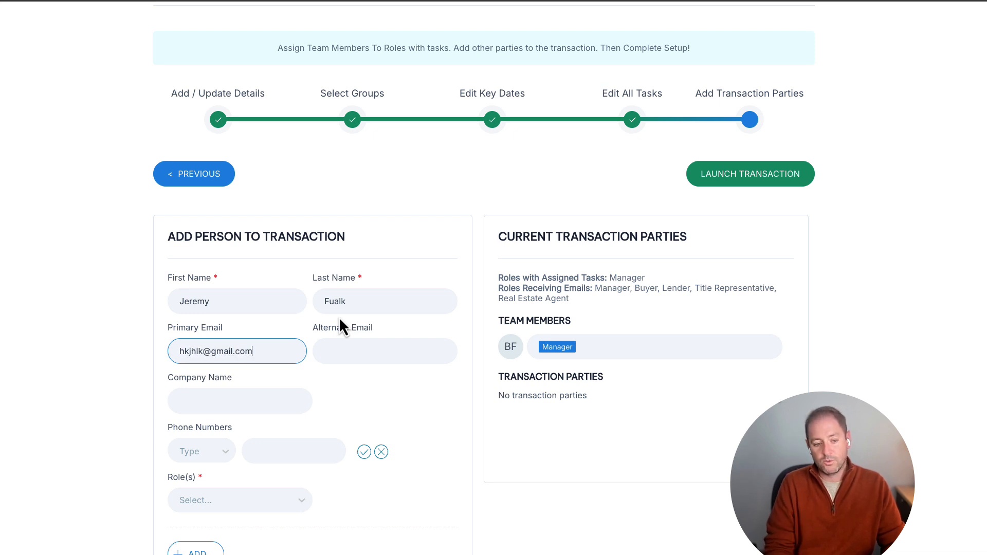
Add the person to the transaction with the Buyer role, and launch the transaction.
{"action": "left_click", "coordinate": [226, 505]}
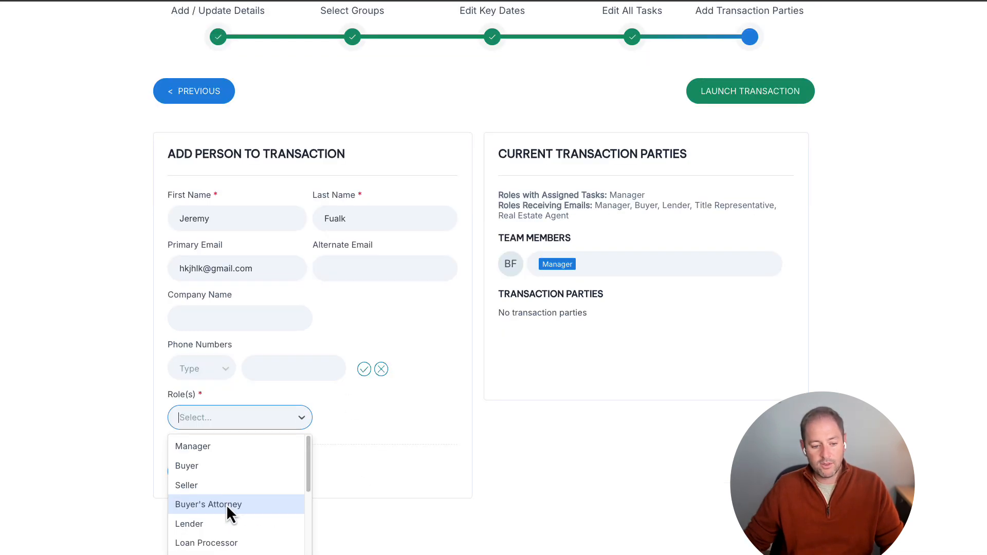
{"action": "left_click", "coordinate": [208, 466]}
{"action": "left_click", "coordinate": [363, 467]}
{"action": "left_click", "coordinate": [200, 551]}
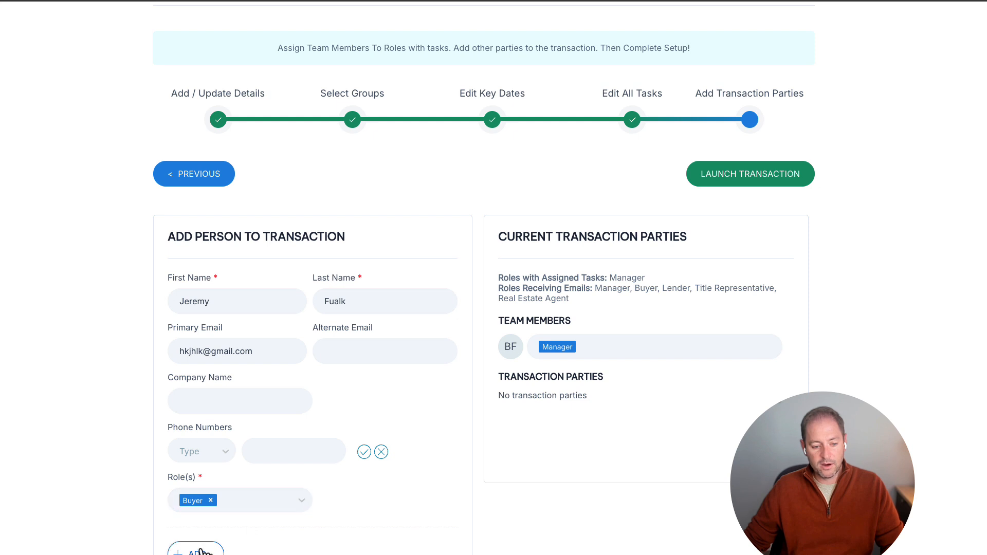
{"action": "left_click", "coordinate": [742, 185]}
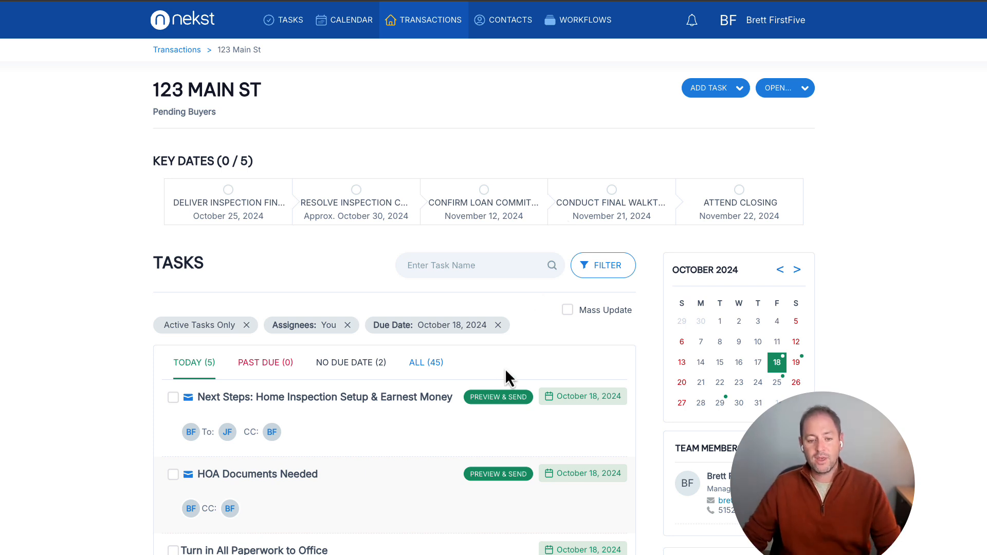
List all tasks of the transaction and read the email message of "Next Steps: Home Inspection Setup & Earnest Money".
{"action": "left_click", "coordinate": [426, 363]}
{"action": "scroll", "coordinate": [460, 372], "scroll_direction": "down", "scroll_amount": 3}
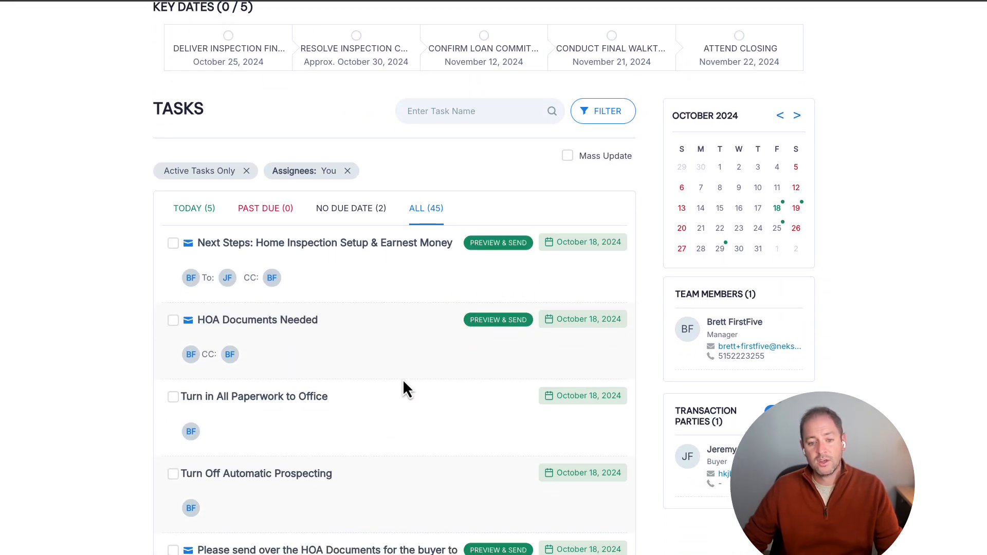
{"action": "left_click", "coordinate": [366, 244]}
{"action": "scroll", "coordinate": [364, 299], "scroll_direction": "down", "scroll_amount": 1}
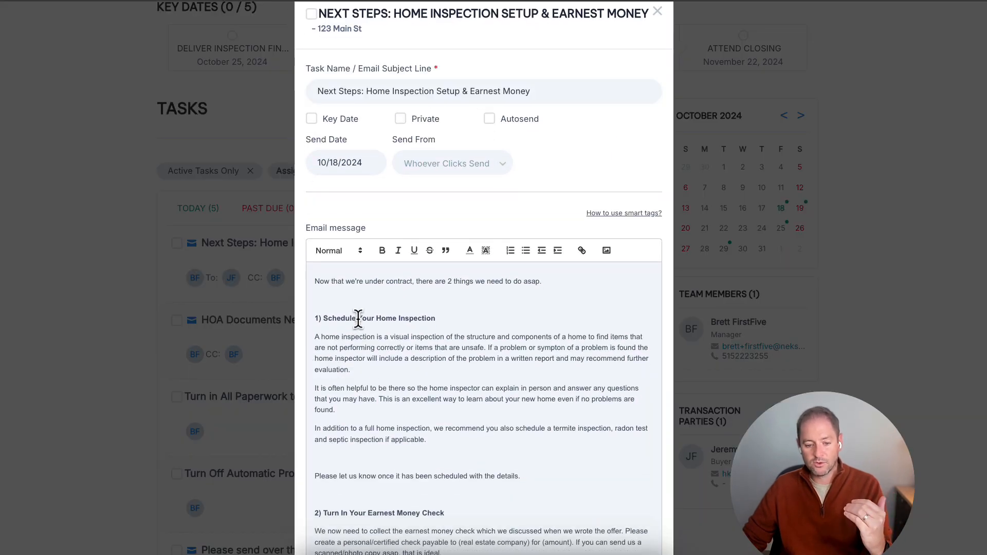
{"action": "left_click_drag", "start_coordinate": [359, 315], "coordinate": [433, 317]}
{"action": "scroll", "coordinate": [358, 413], "scroll_direction": "down", "scroll_amount": 2}
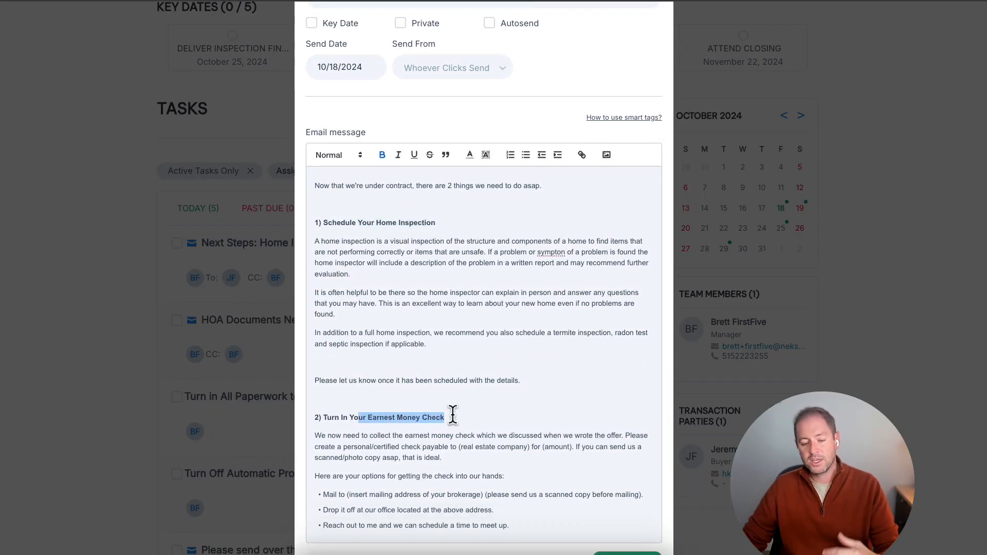
{"action": "scroll", "coordinate": [473, 417], "scroll_direction": "down", "scroll_amount": 1}
Try inserting the transaction.earnestMoneyAmount smart tag after "Here are your options for getting the check into our hands:", and close the task without saving.
{"action": "left_click", "coordinate": [525, 460]}
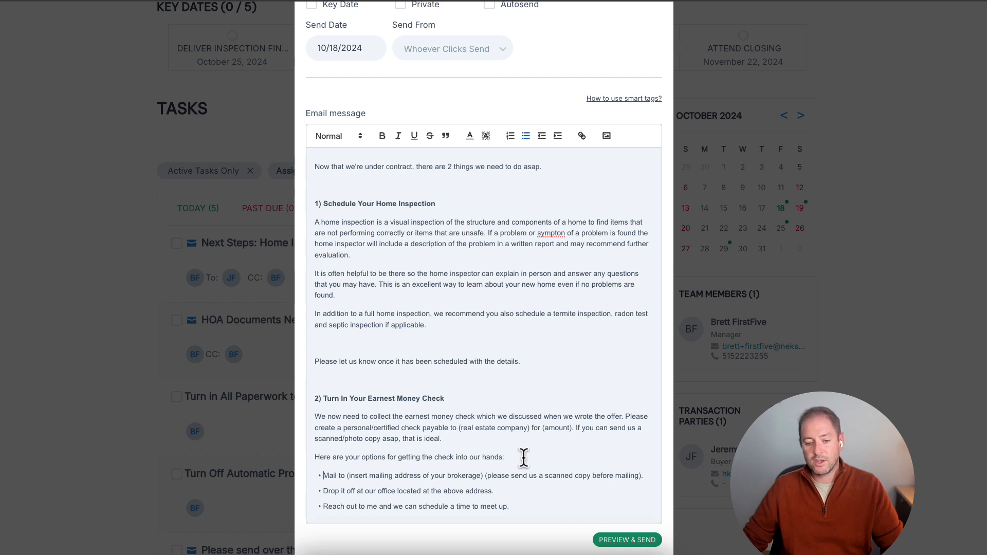
{"action": "type", "text": "#"}
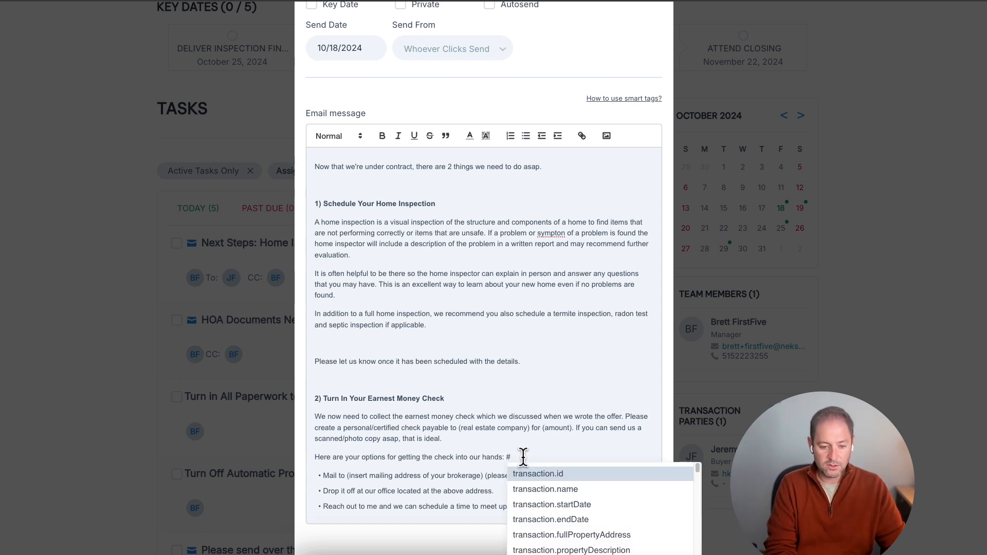
{"action": "type", "text": "earnest"}
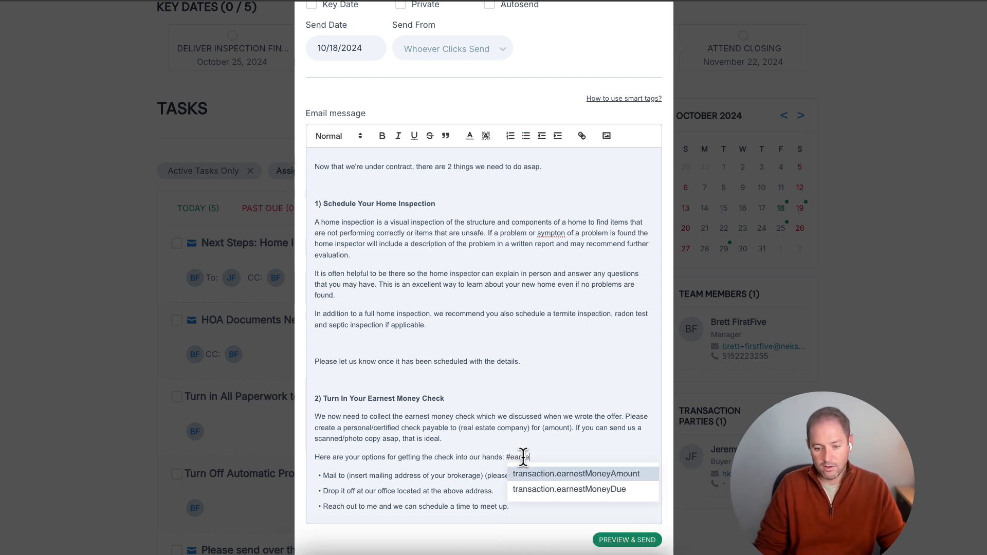
{"action": "left_click", "coordinate": [594, 469]}
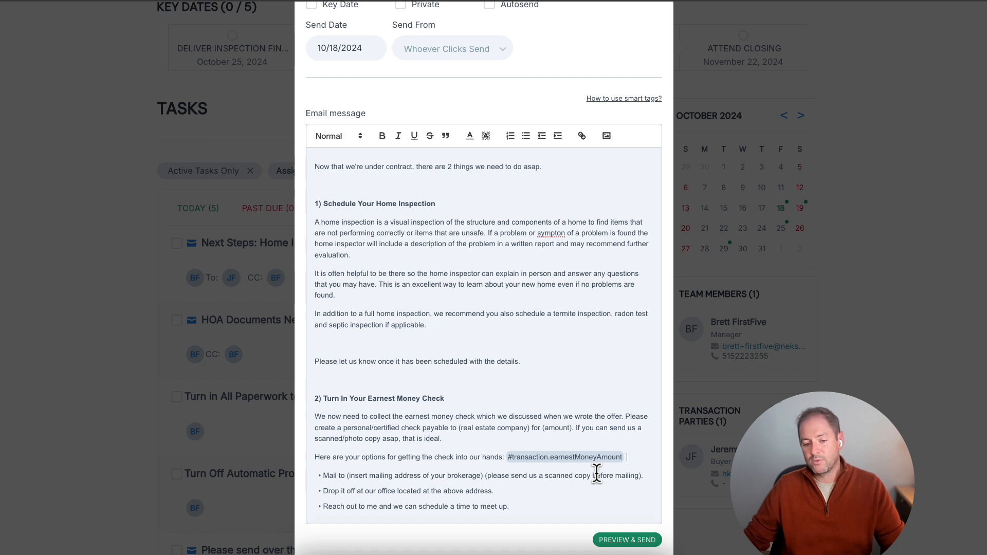
{"action": "scroll", "coordinate": [561, 414], "scroll_direction": "up", "scroll_amount": 5}
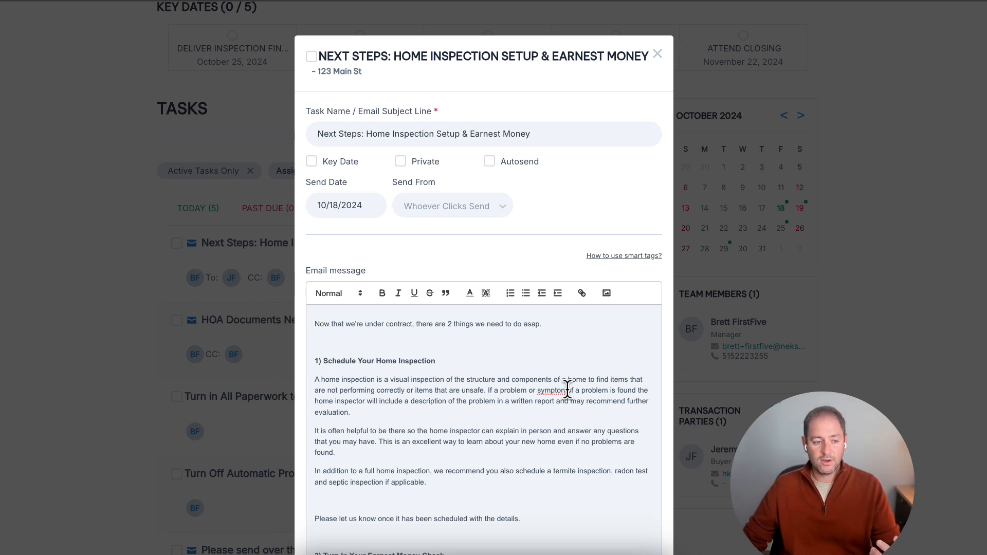
{"action": "left_click", "coordinate": [659, 55]}
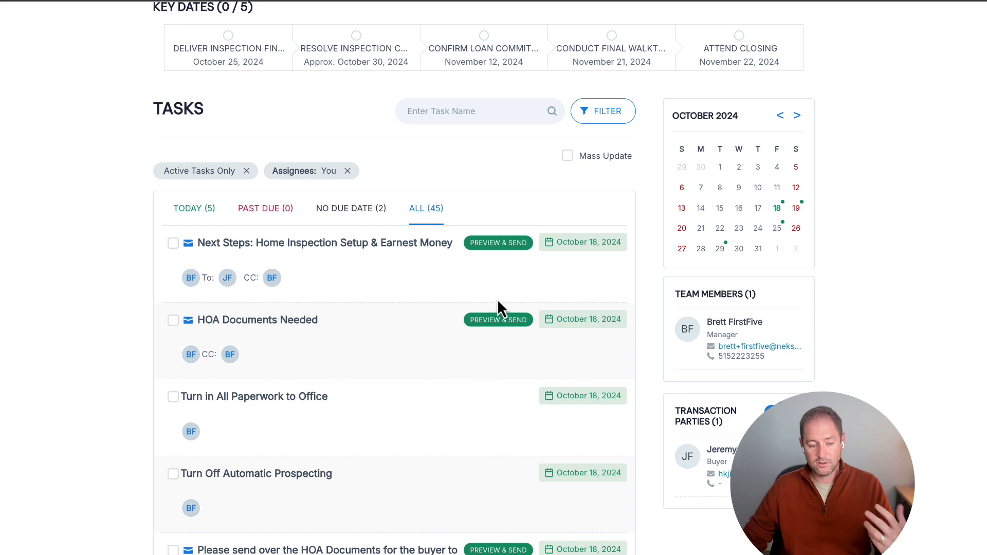
Open the support help center from the account options and bring up its live chat.
{"action": "scroll", "coordinate": [498, 302], "scroll_direction": "up", "scroll_amount": 3}
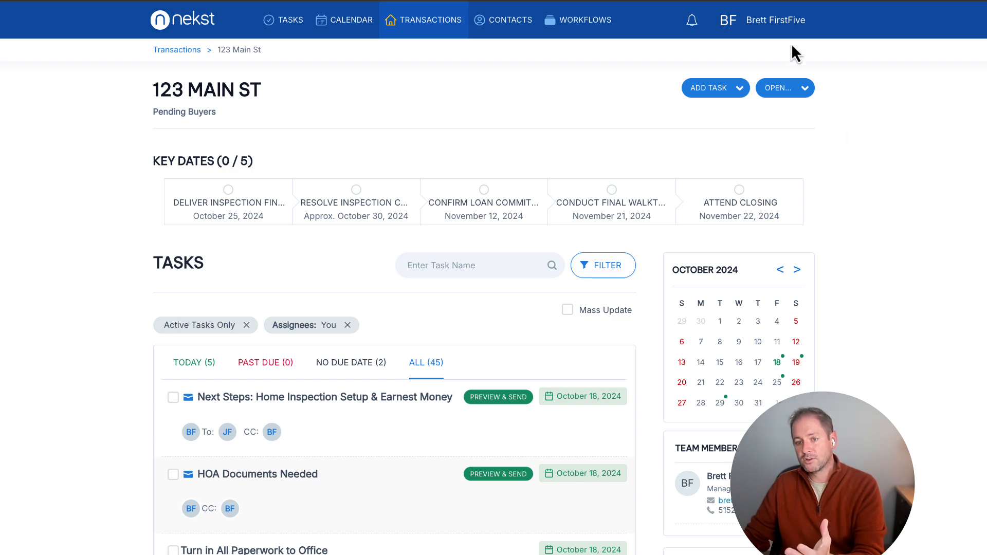
{"action": "left_click", "coordinate": [774, 23]}
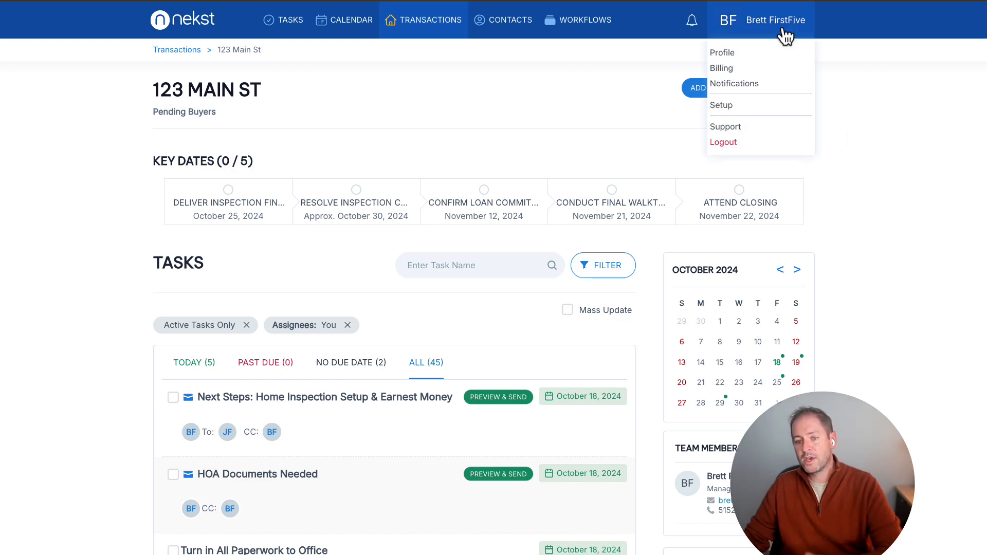
{"action": "left_click", "coordinate": [724, 131]}
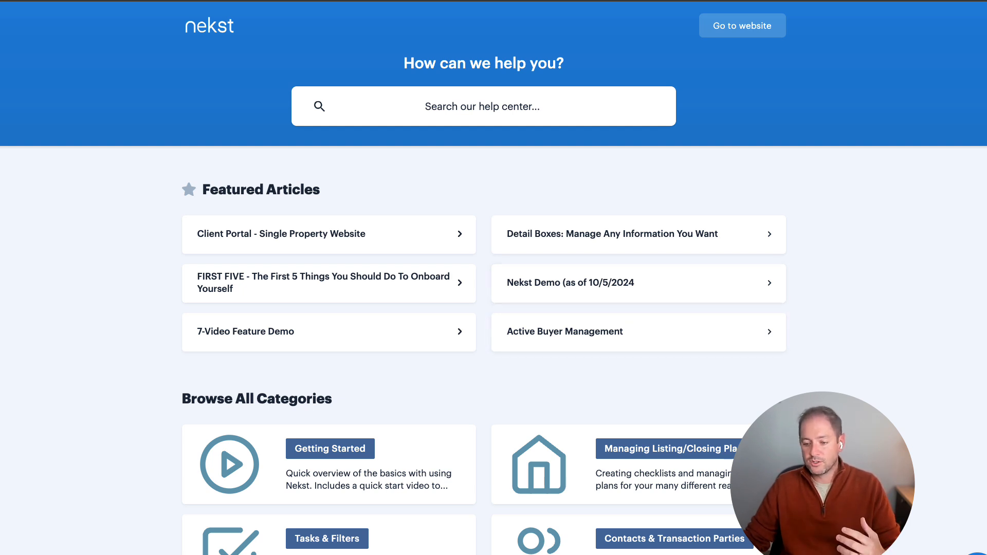
{"action": "left_click", "coordinate": [977, 554]}
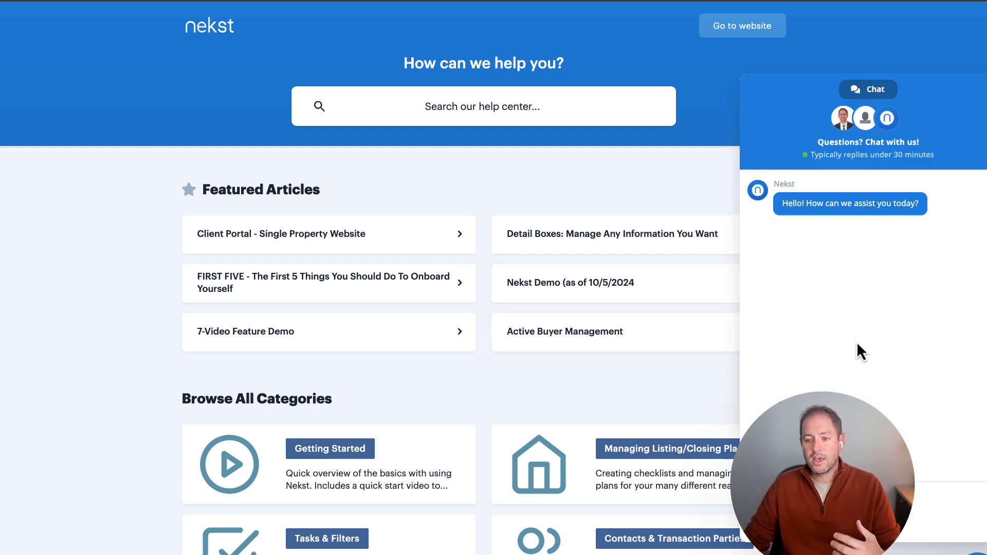